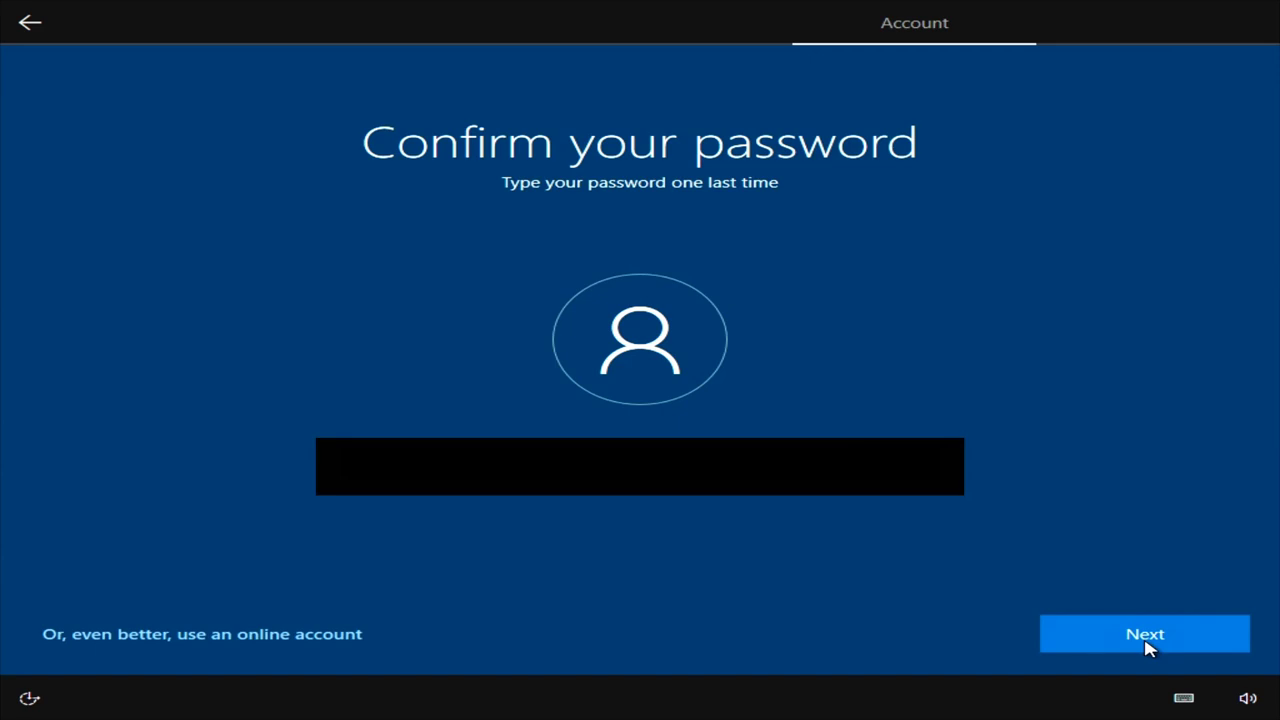
Submit the local account's password confirmation and its three security questions.
{"action": "left_click", "coordinate": [1146, 640]}
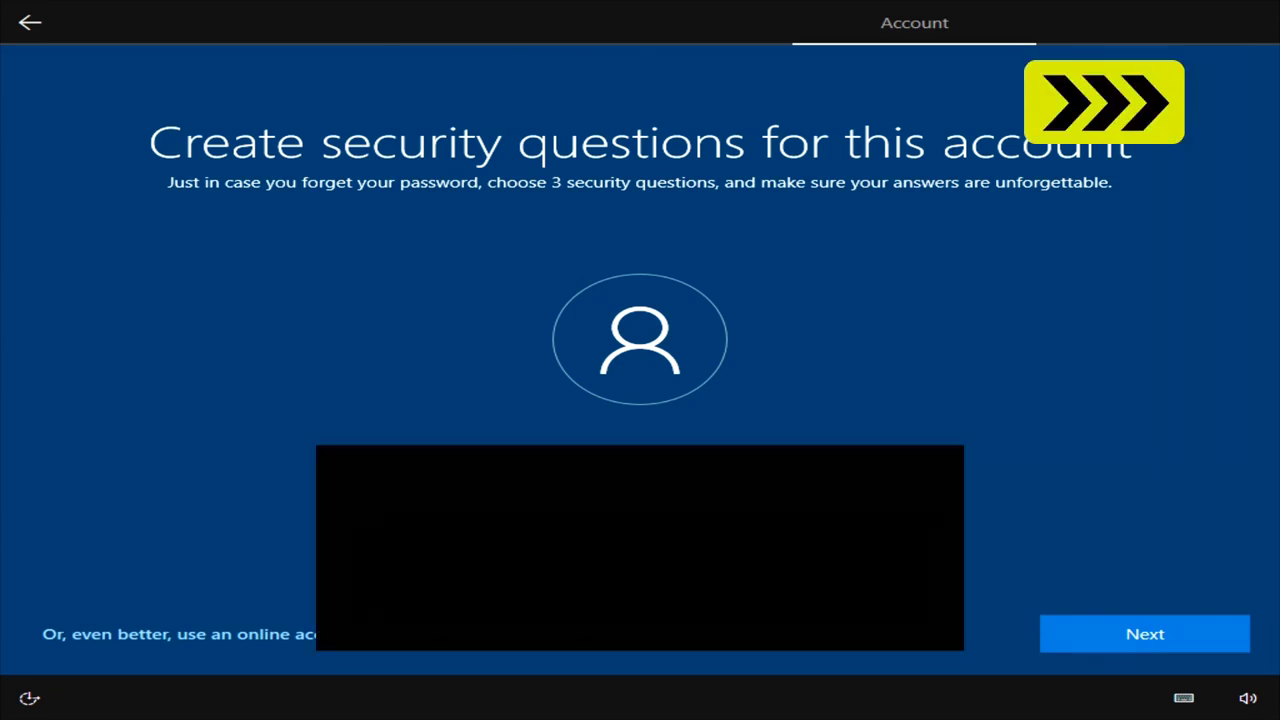
{"action": "left_click", "coordinate": [1132, 640]}
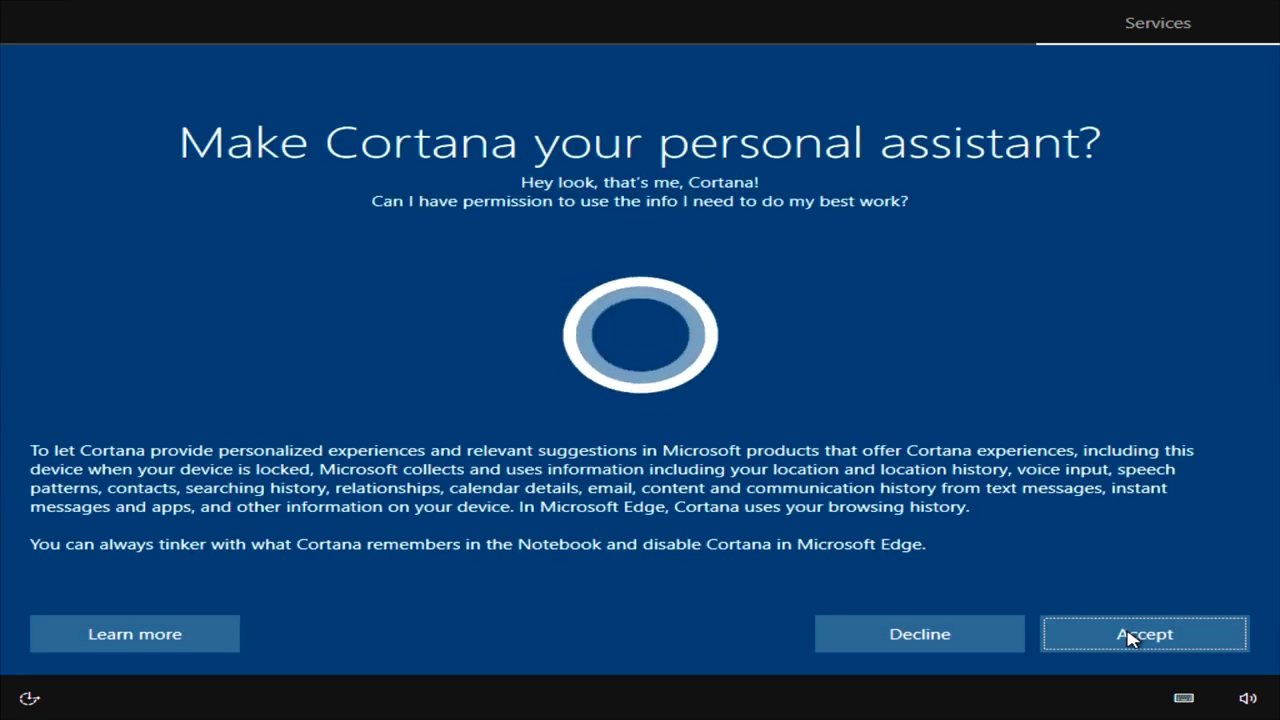
Decline Cortana as personal assistant and refuse sending activity history to Microsoft.
{"action": "left_click", "coordinate": [918, 634]}
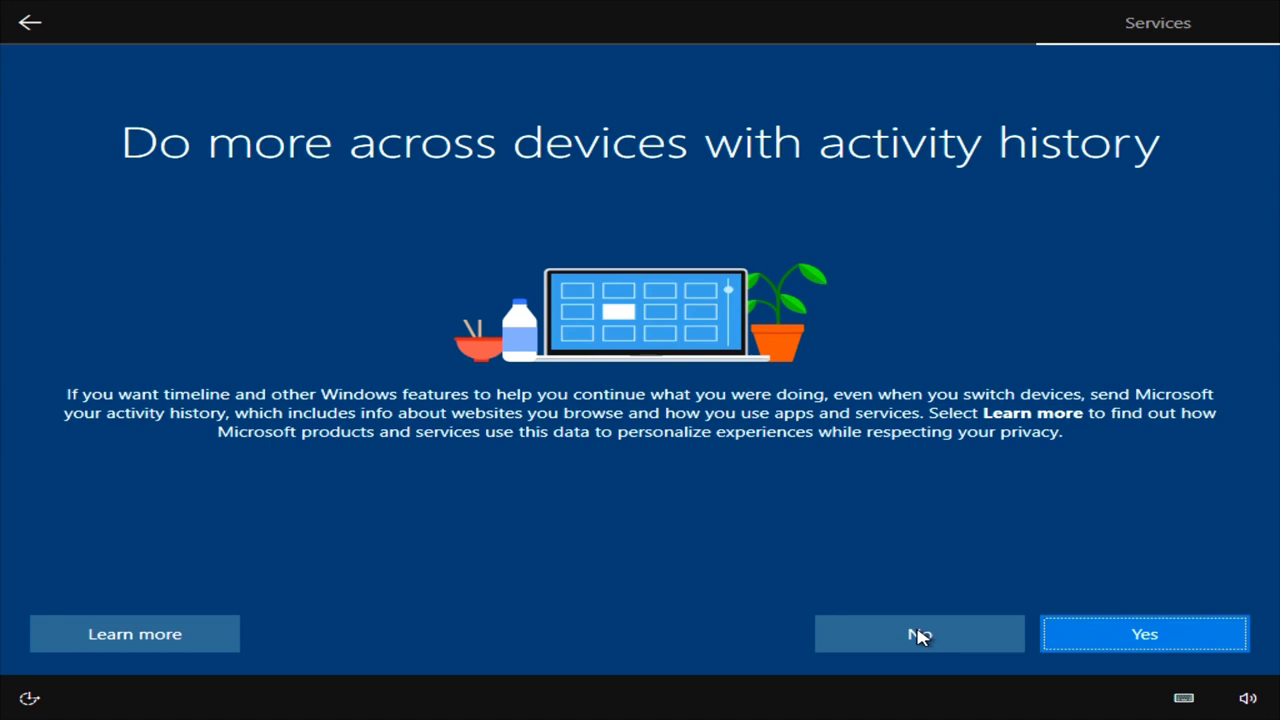
{"action": "left_click", "coordinate": [918, 634]}
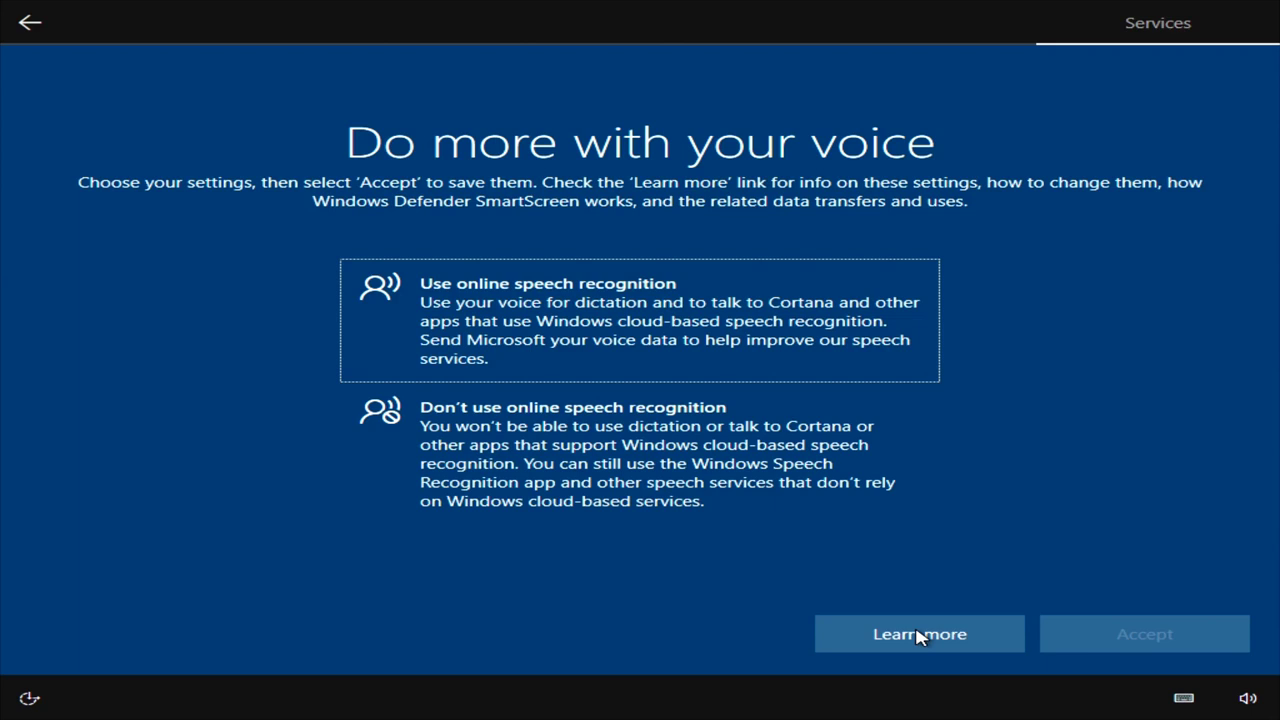
Complete the remaining privacy setup screens, accepting the choice on each and using Basic for diagnostic data.
{"action": "left_click", "coordinate": [1105, 634]}
{"action": "left_click", "coordinate": [1105, 634]}
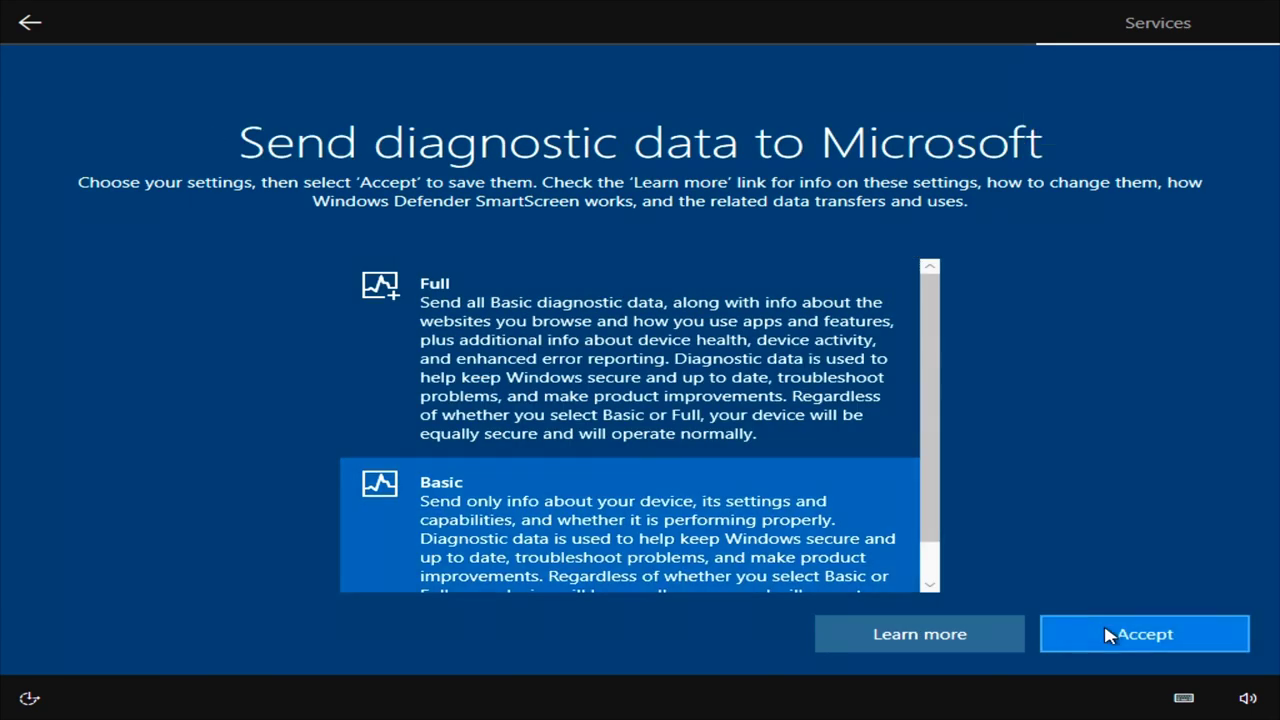
{"action": "left_click", "coordinate": [1110, 636]}
{"action": "left_click", "coordinate": [1114, 635]}
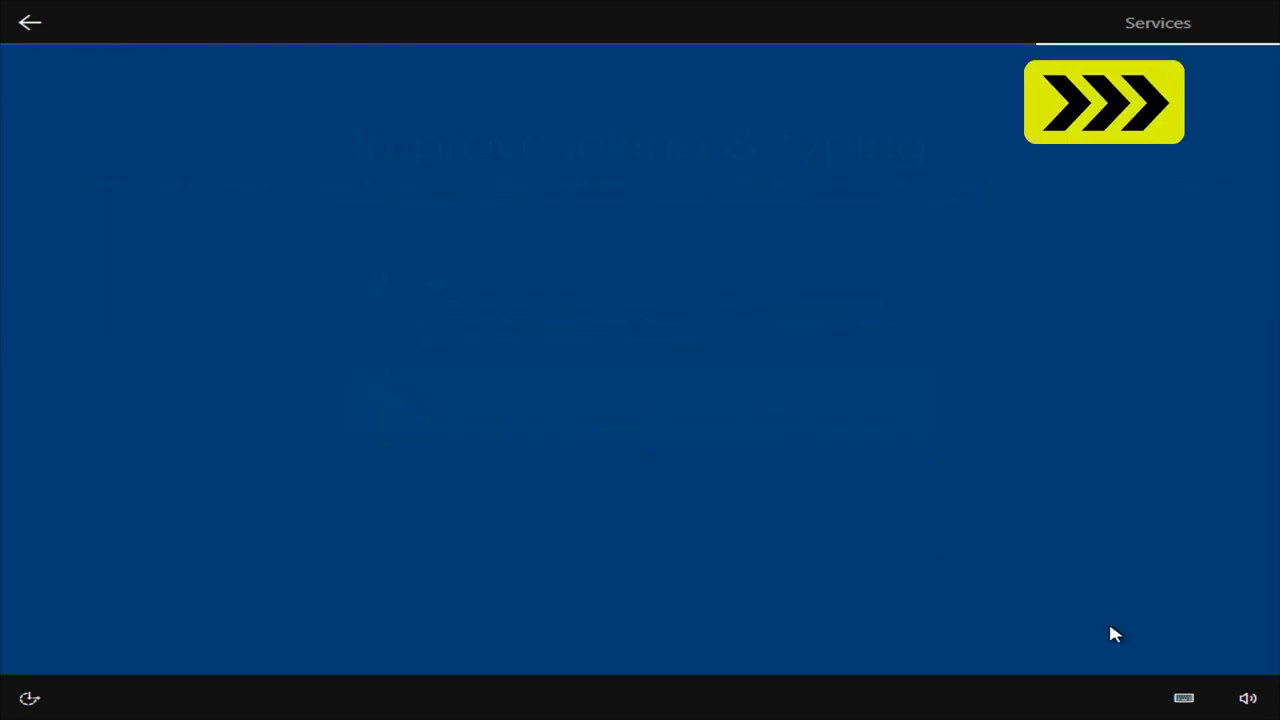
{"action": "left_click", "coordinate": [608, 430]}
{"action": "left_click", "coordinate": [1110, 628]}
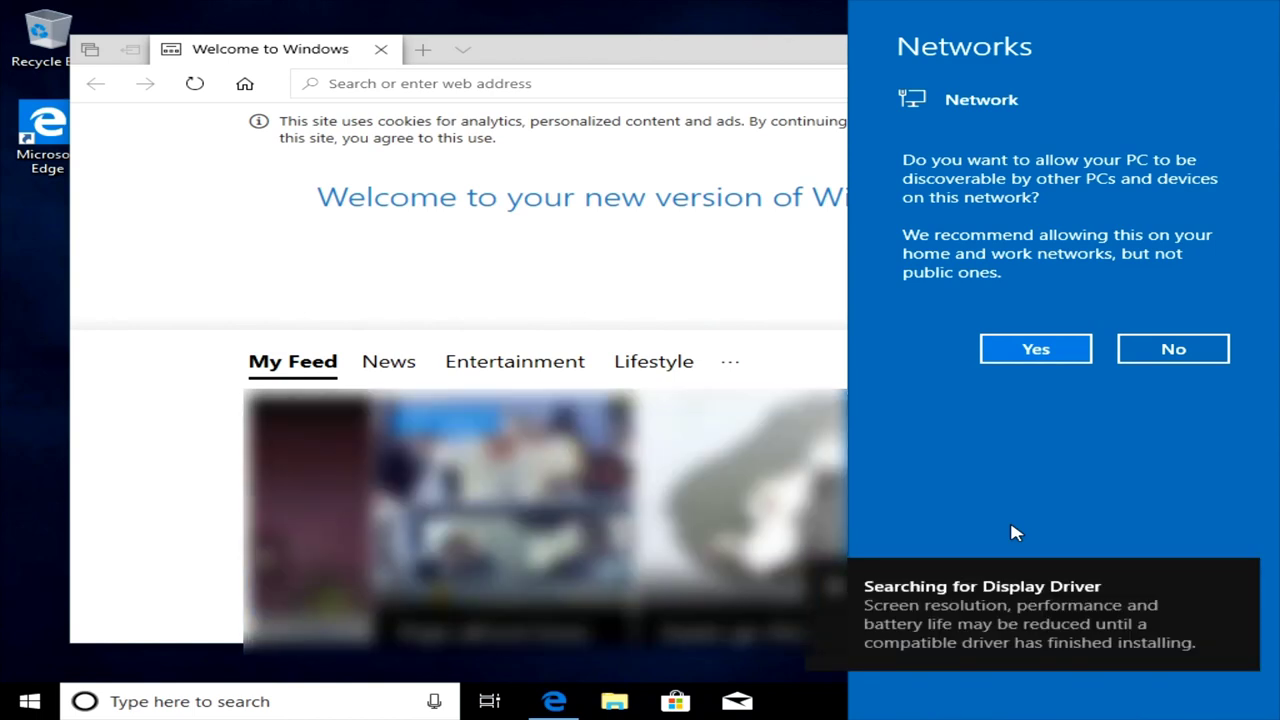
Allow the PC to be discoverable on the network and close the Welcome to Windows browser window.
{"action": "left_click", "coordinate": [1036, 352]}
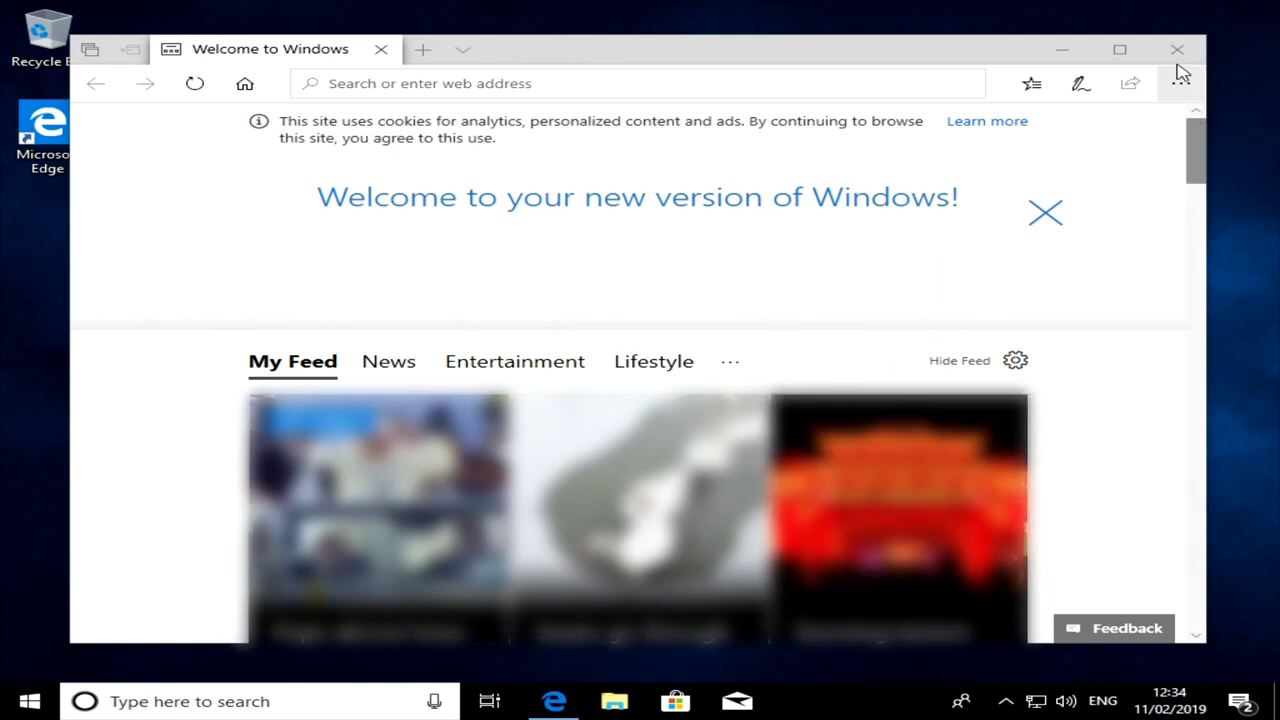
{"action": "left_click", "coordinate": [1178, 55]}
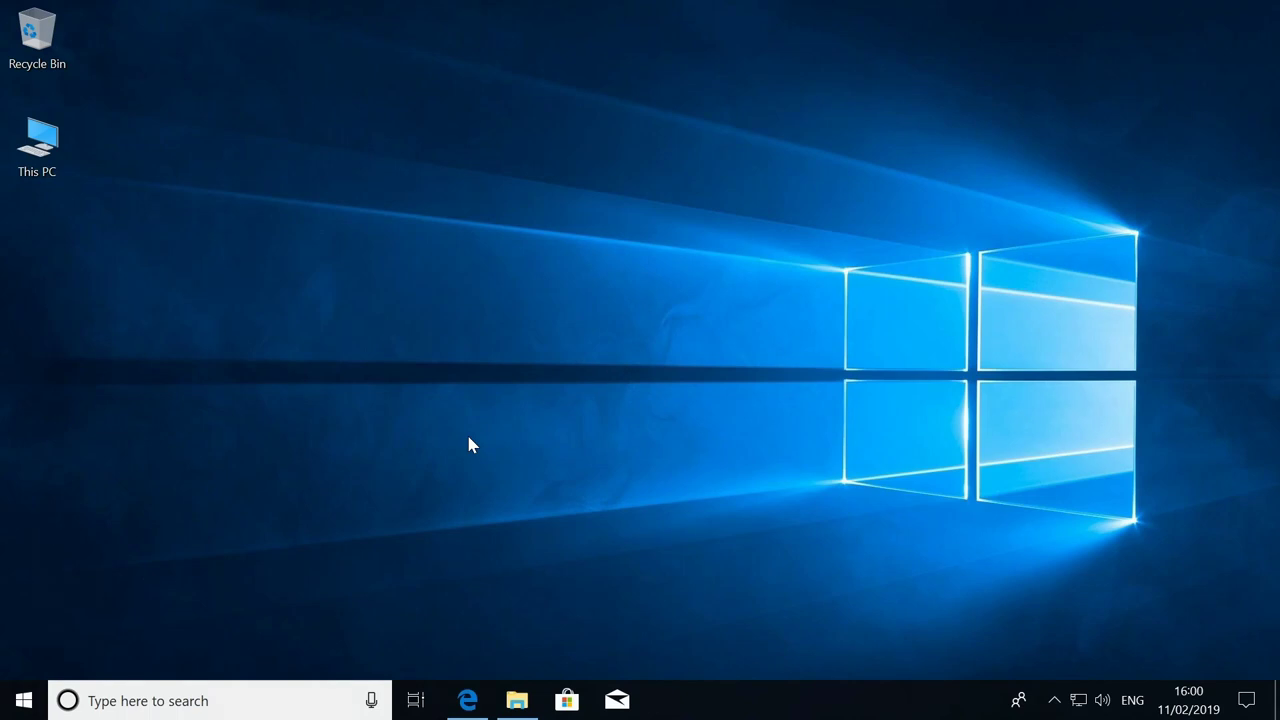
Check for Windows updates in the Update & Security settings.
{"action": "left_click", "coordinate": [24, 700]}
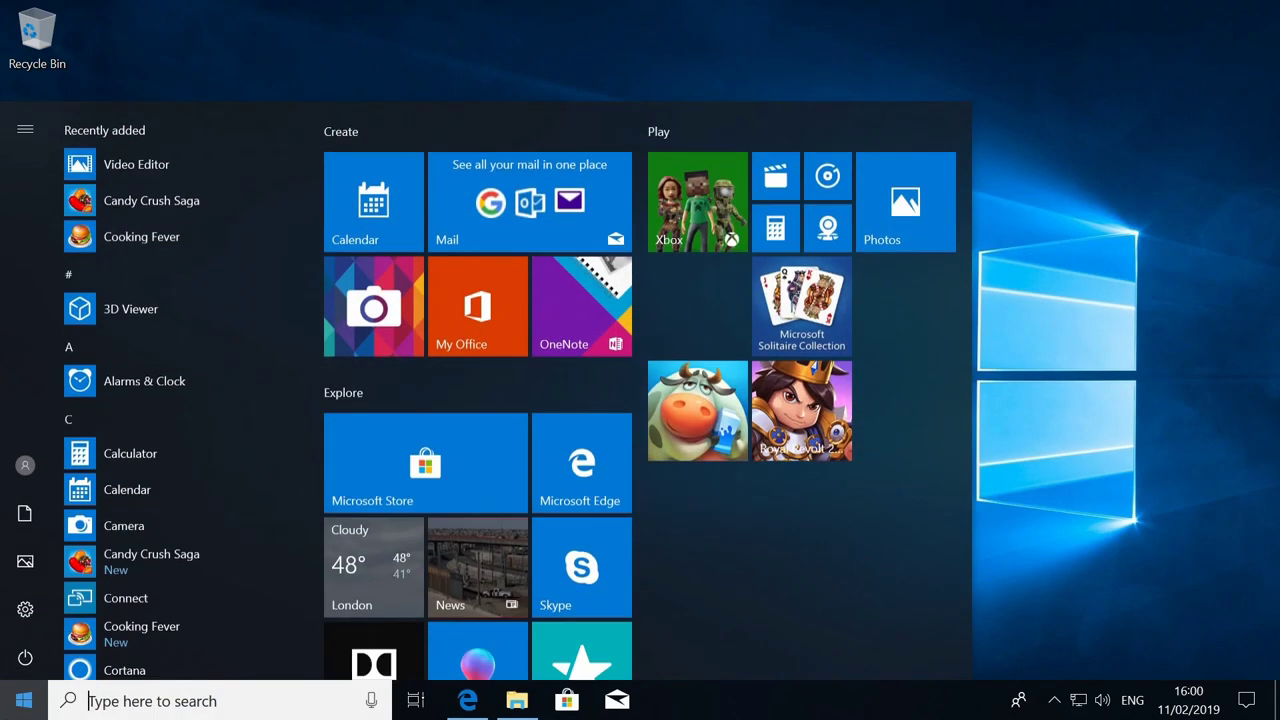
{"action": "left_click", "coordinate": [26, 609]}
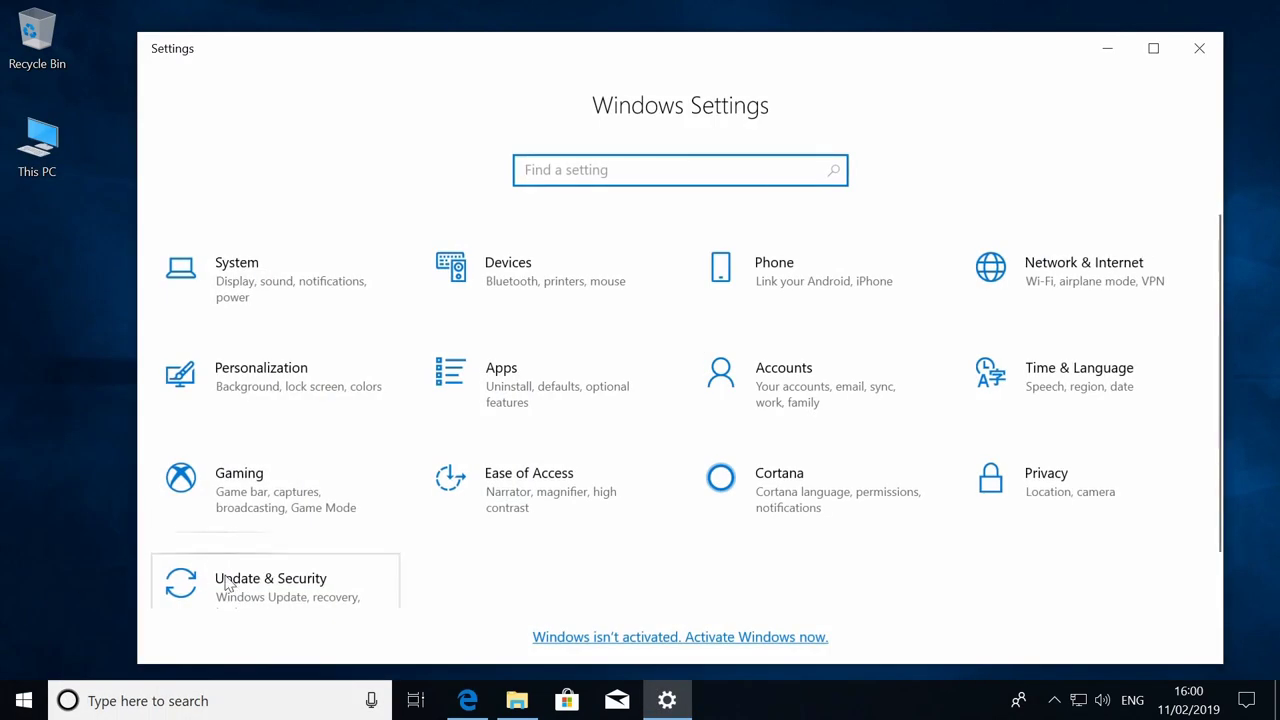
{"action": "left_click", "coordinate": [229, 586]}
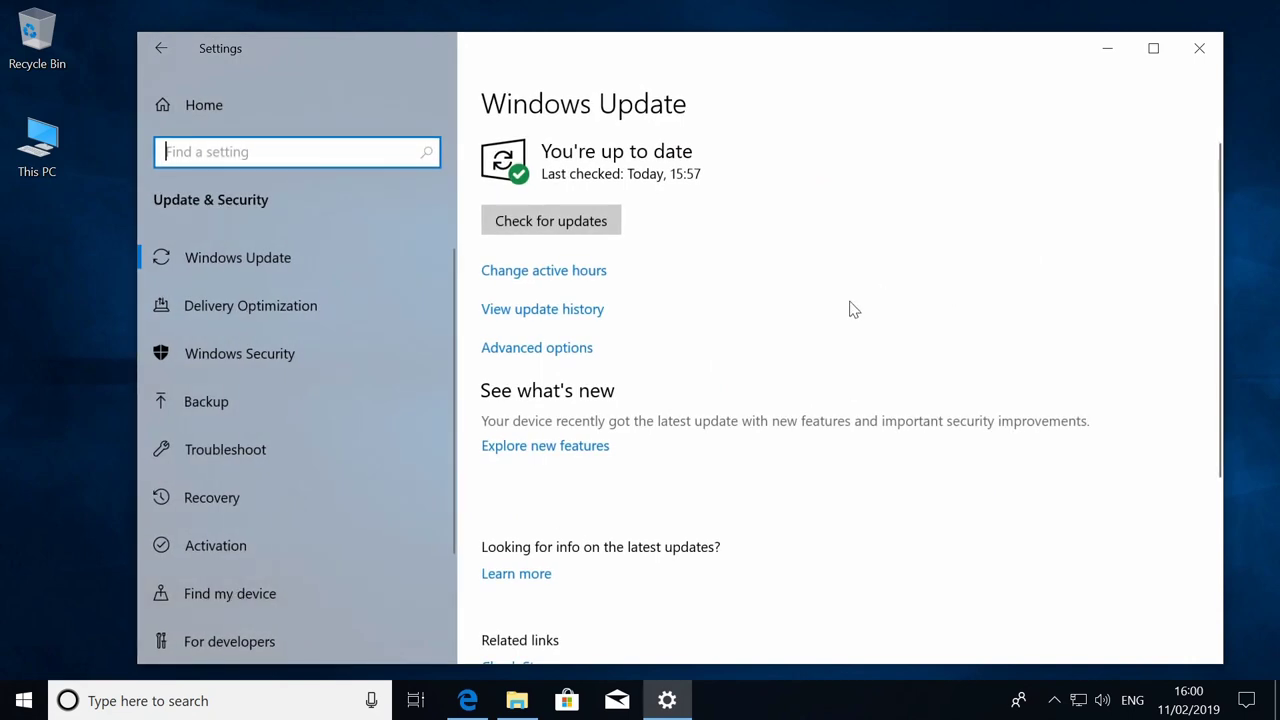
{"action": "left_click", "coordinate": [571, 224]}
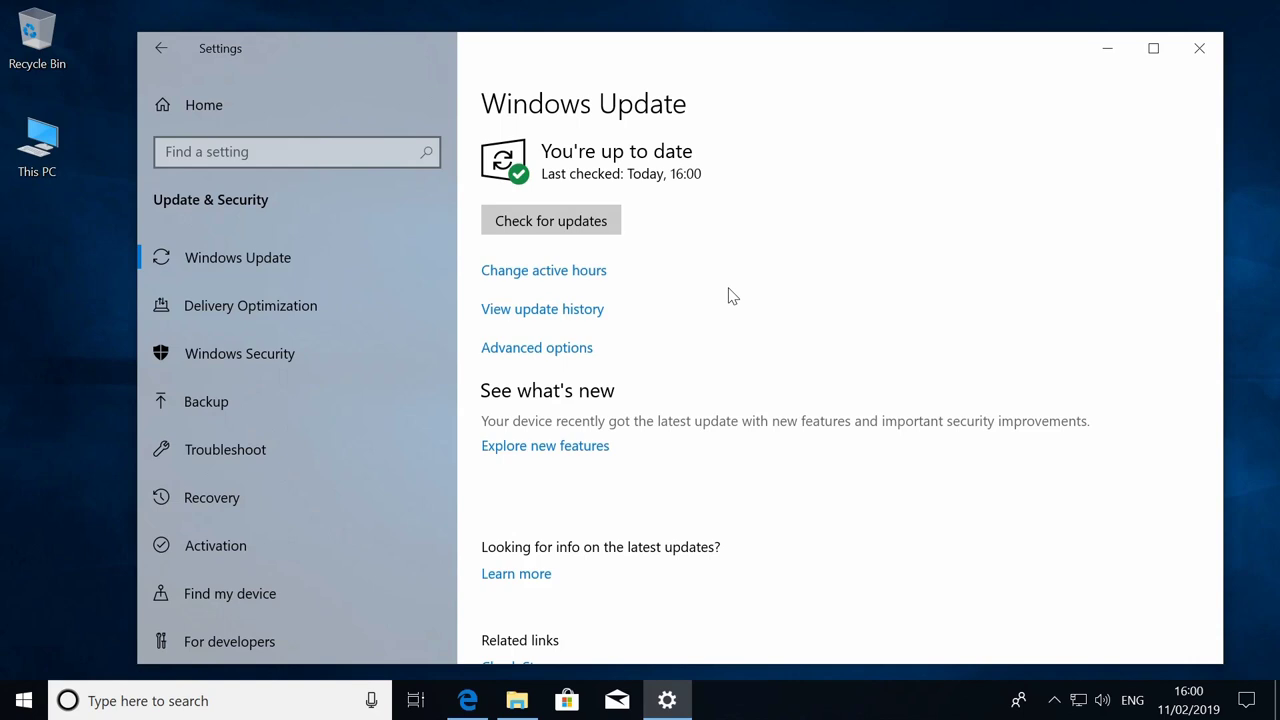
Examine the Windows activation status and the Windows 10 Home purchase page in Microsoft Store, closing the Store again.
{"action": "left_click", "coordinate": [253, 546]}
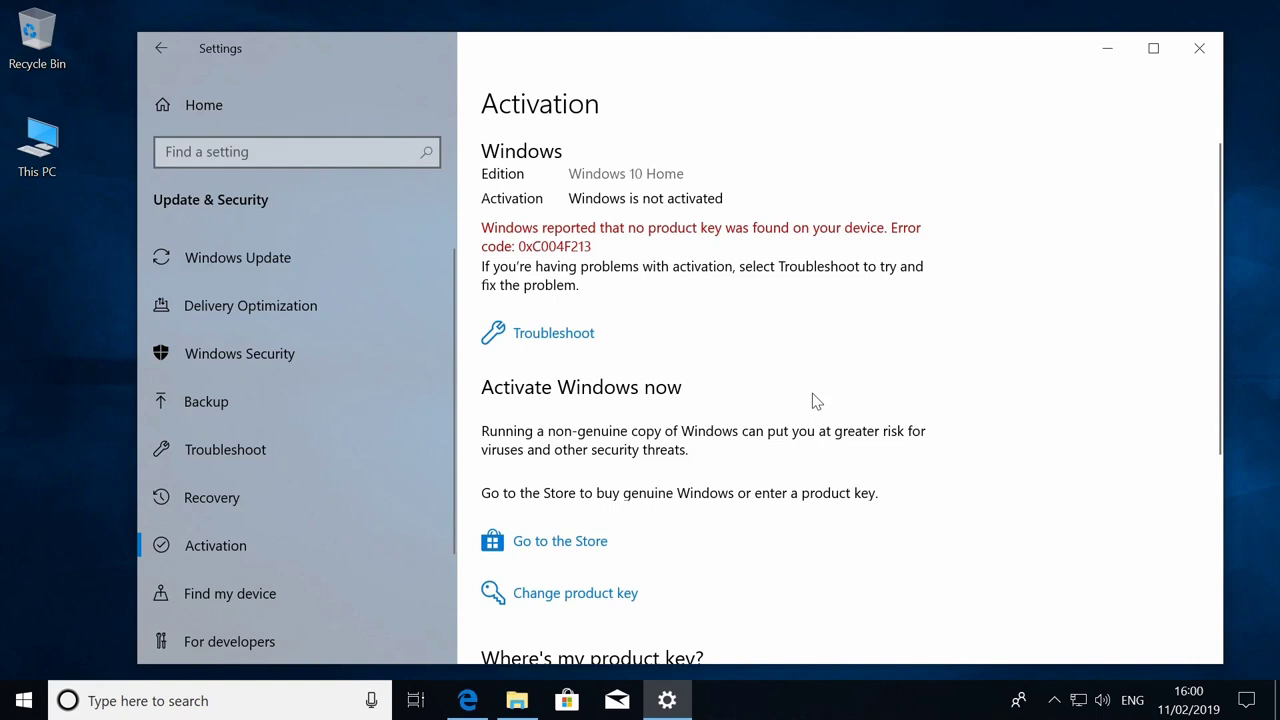
{"action": "left_click", "coordinate": [572, 547]}
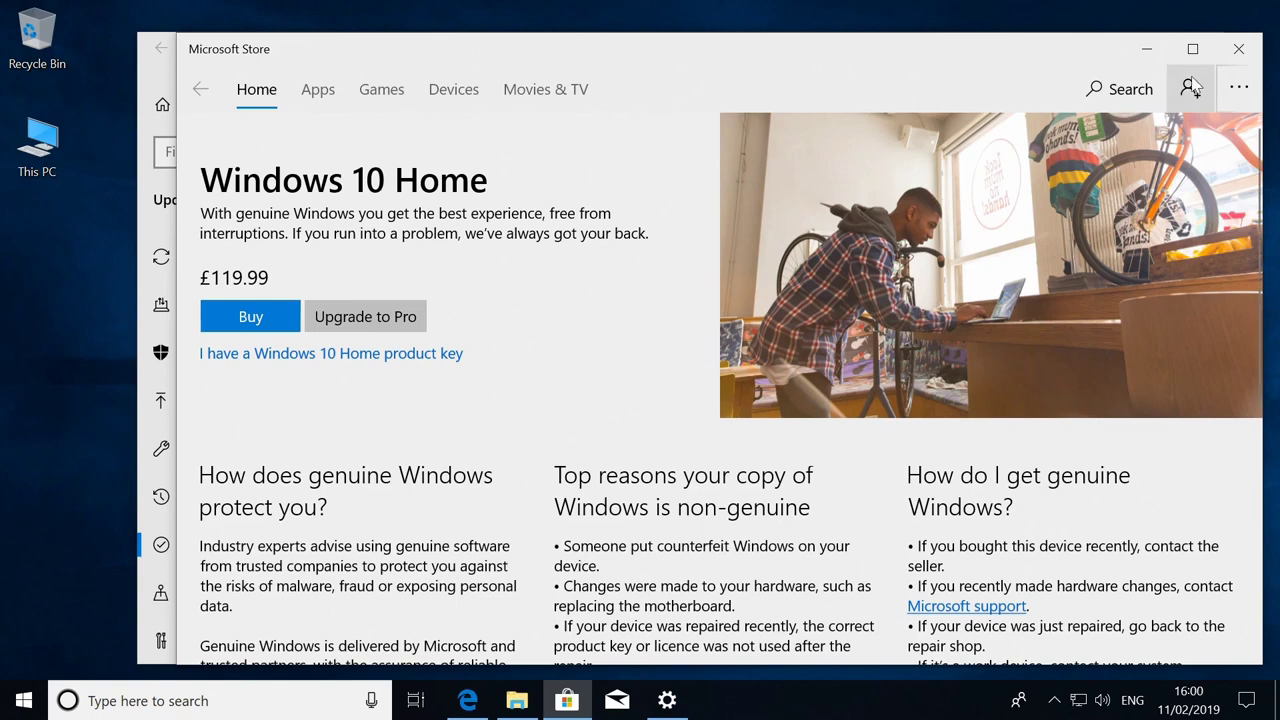
{"action": "left_click", "coordinate": [1238, 49]}
View the product key change dialog, dismiss it and close Settings.
{"action": "left_click", "coordinate": [580, 594]}
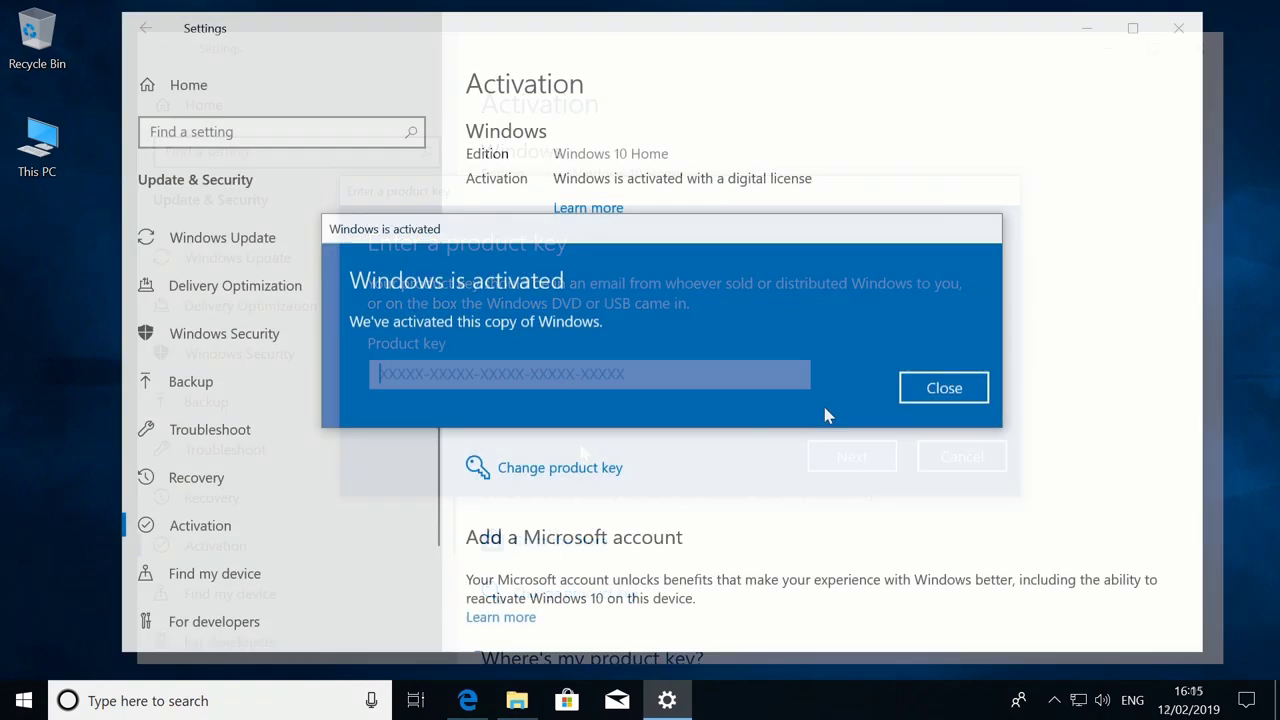
{"action": "left_click", "coordinate": [935, 392]}
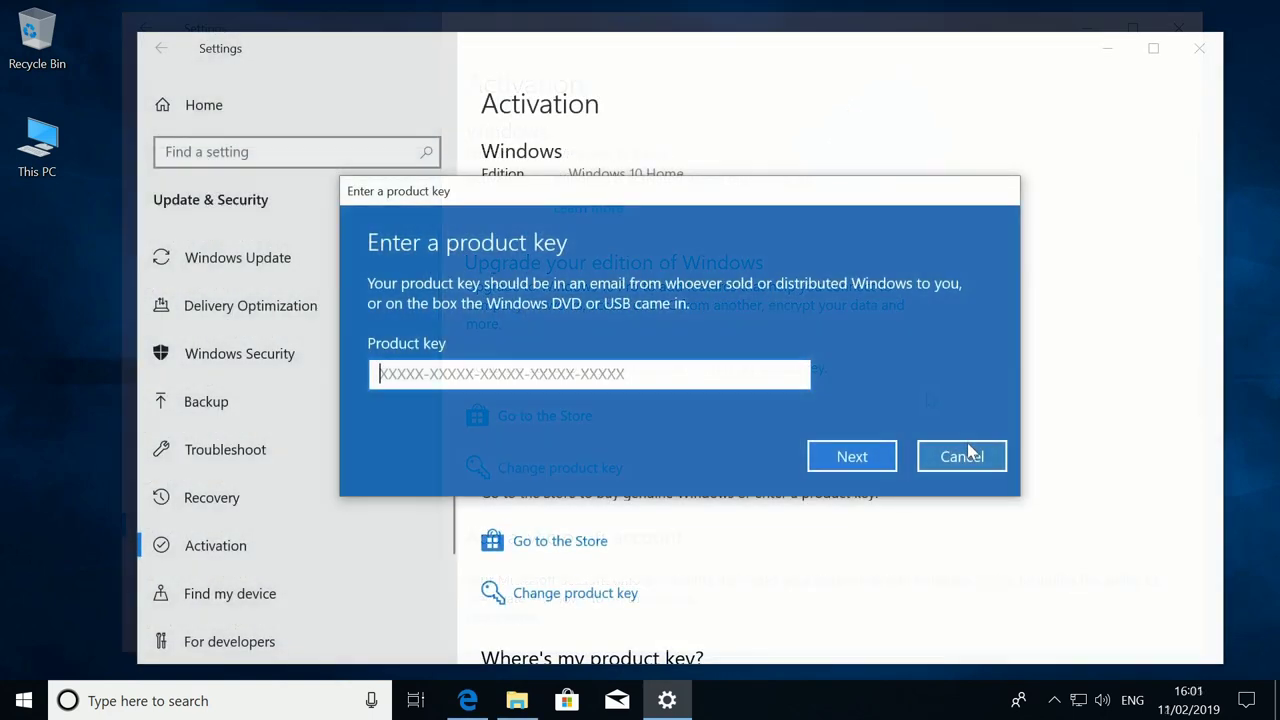
{"action": "left_click", "coordinate": [968, 453]}
{"action": "left_click", "coordinate": [1200, 50]}
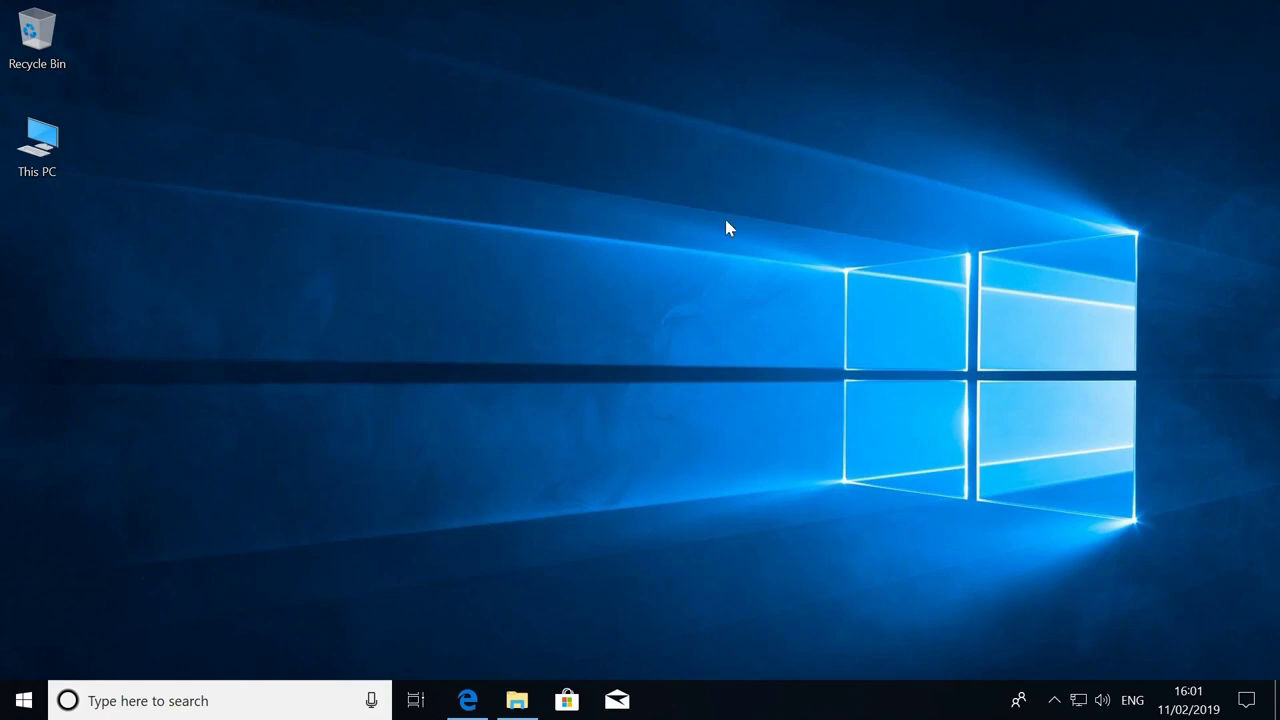
Look at the drives listed in This PC and close the window.
{"action": "double_click", "coordinate": [40, 148]}
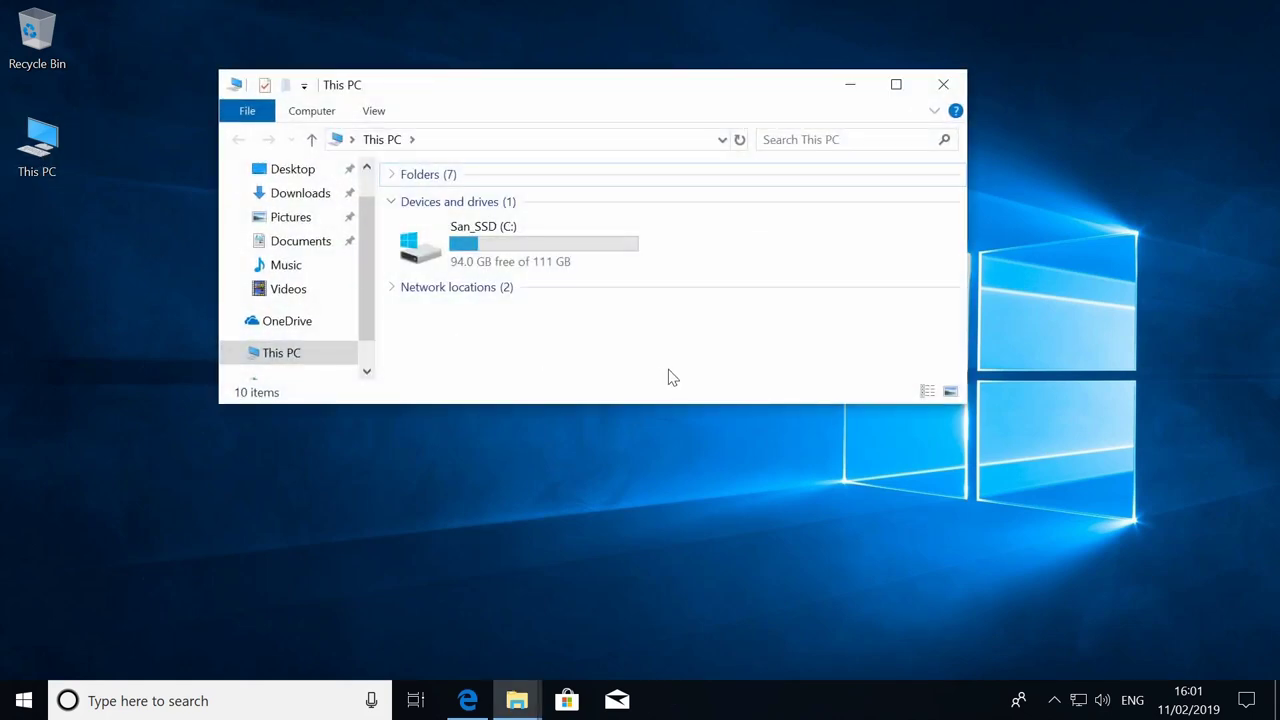
{"action": "left_click", "coordinate": [943, 84]}
Examine the computer's basic system information and its display adapter in Device Manager, closing both windows.
{"action": "right_click", "coordinate": [34, 145]}
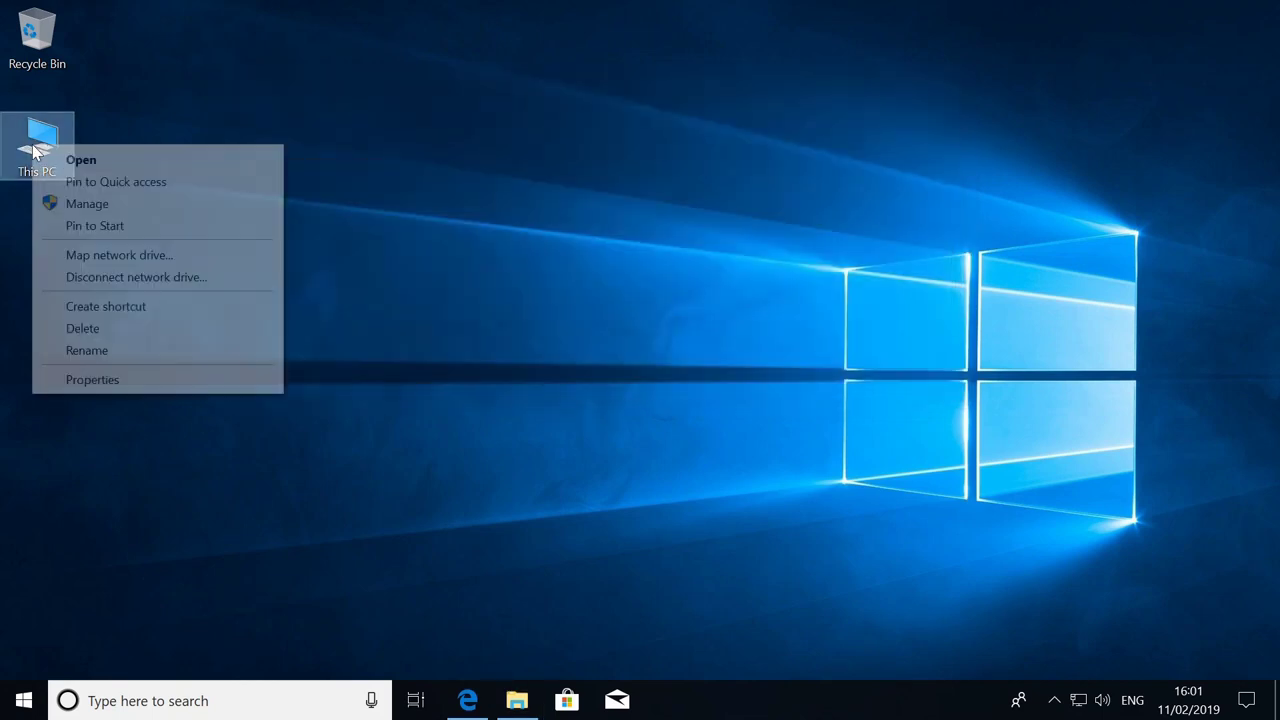
{"action": "left_click", "coordinate": [180, 382]}
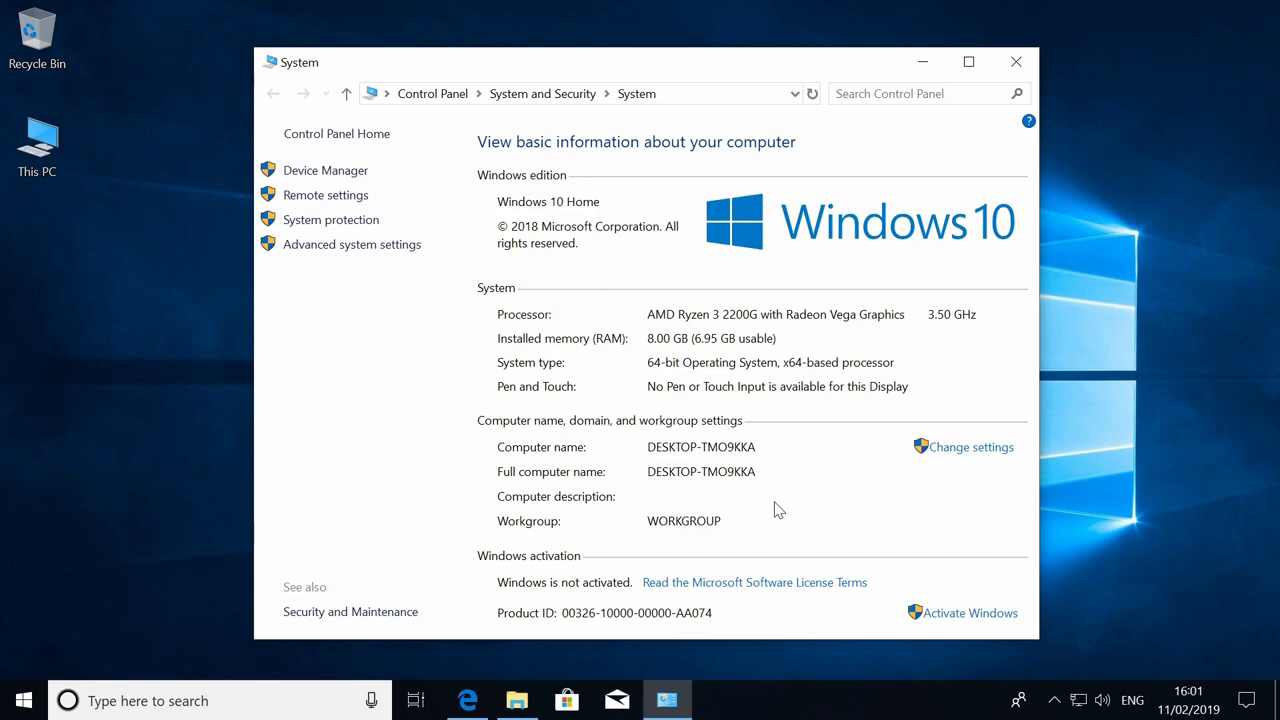
{"action": "left_click", "coordinate": [326, 171]}
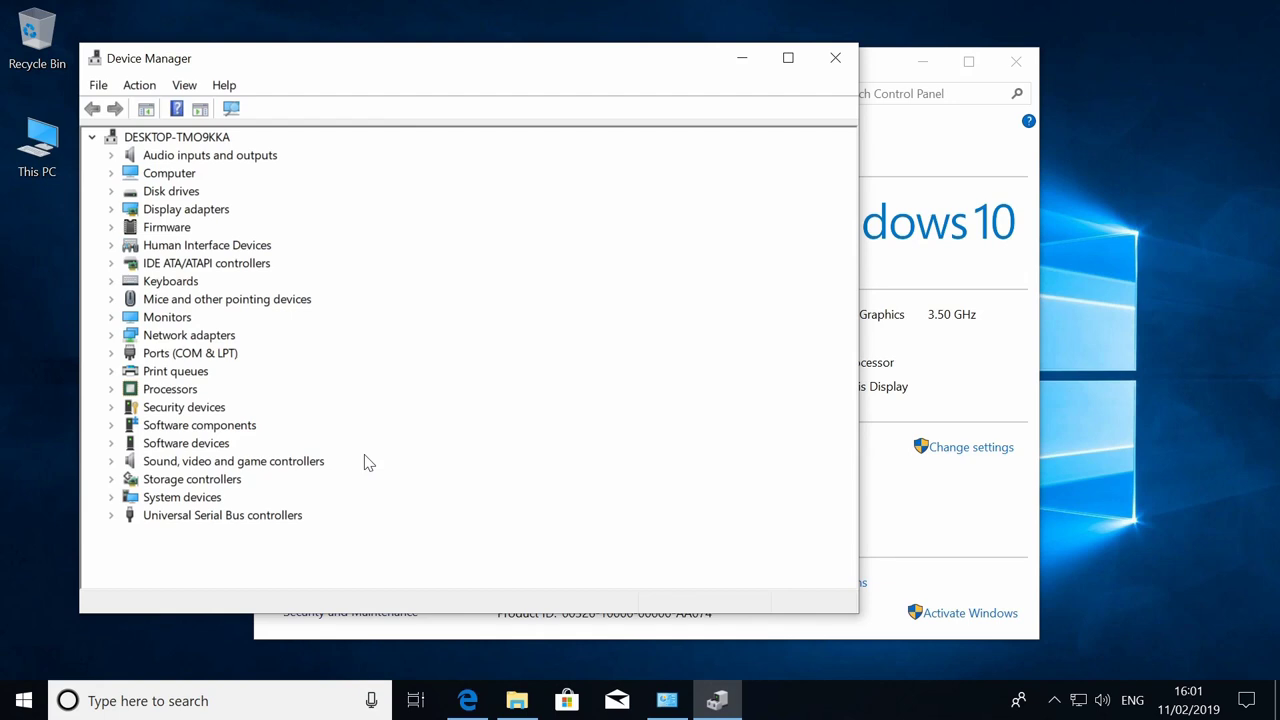
{"action": "left_click", "coordinate": [112, 210]}
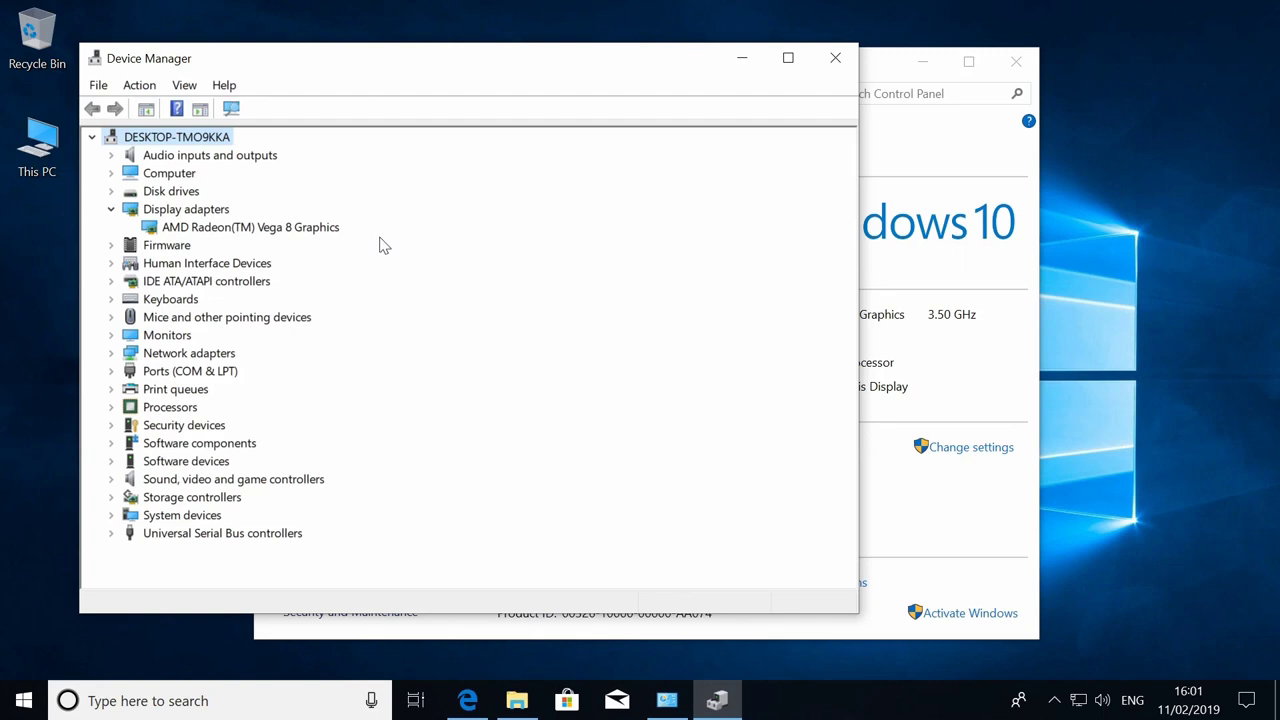
{"action": "left_click", "coordinate": [836, 59]}
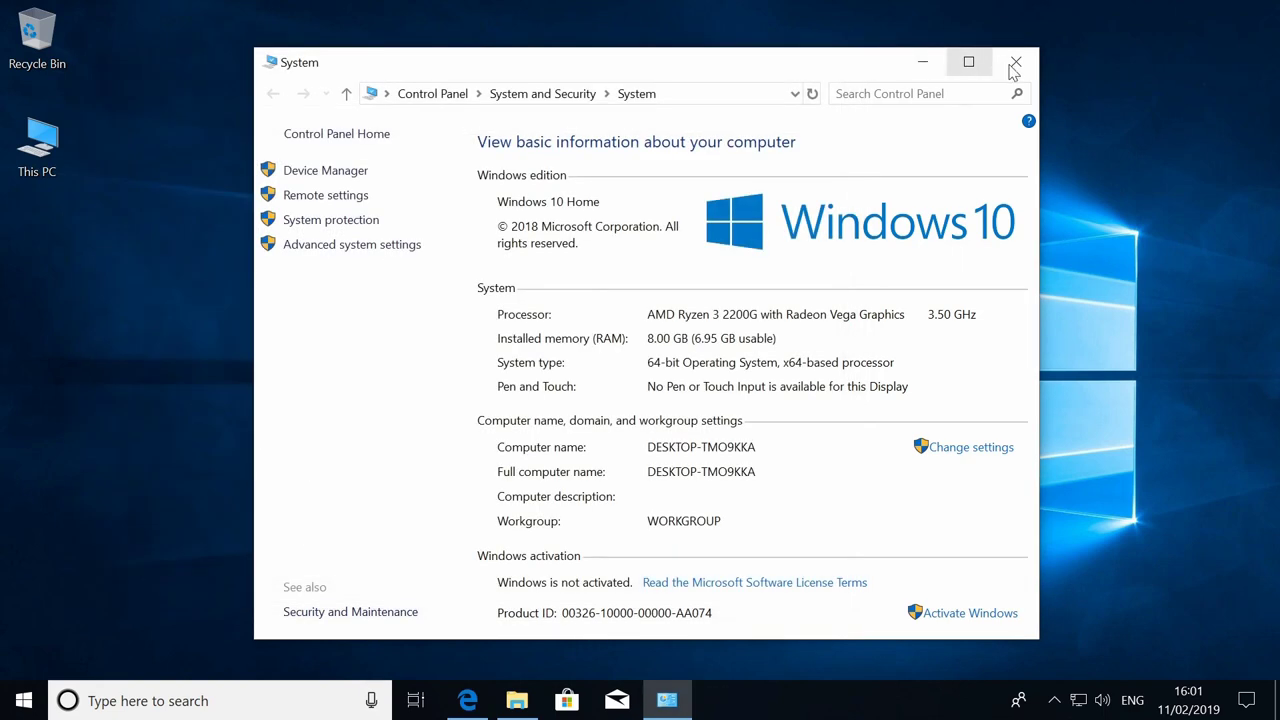
{"action": "left_click", "coordinate": [1014, 62]}
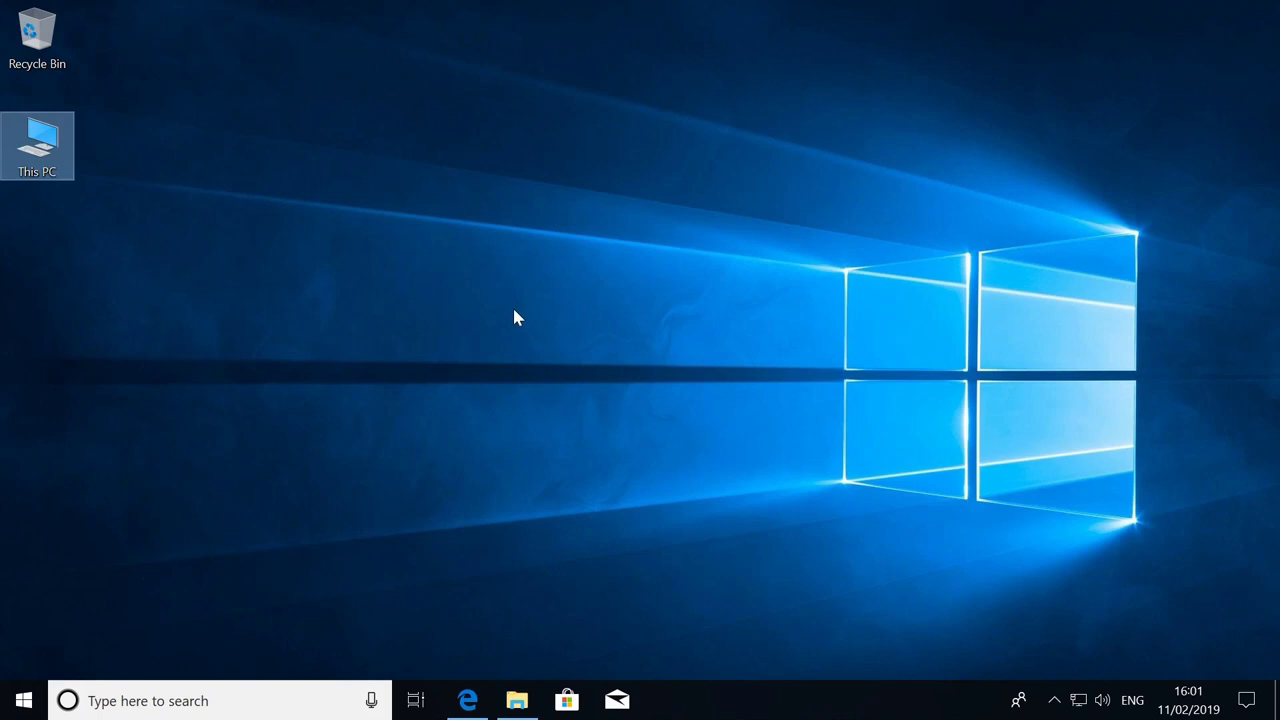
Switch to Microsoft Edge and open the support downloads for the GIGABYTE B450M GAMING motherboard.
{"action": "left_click", "coordinate": [462, 702]}
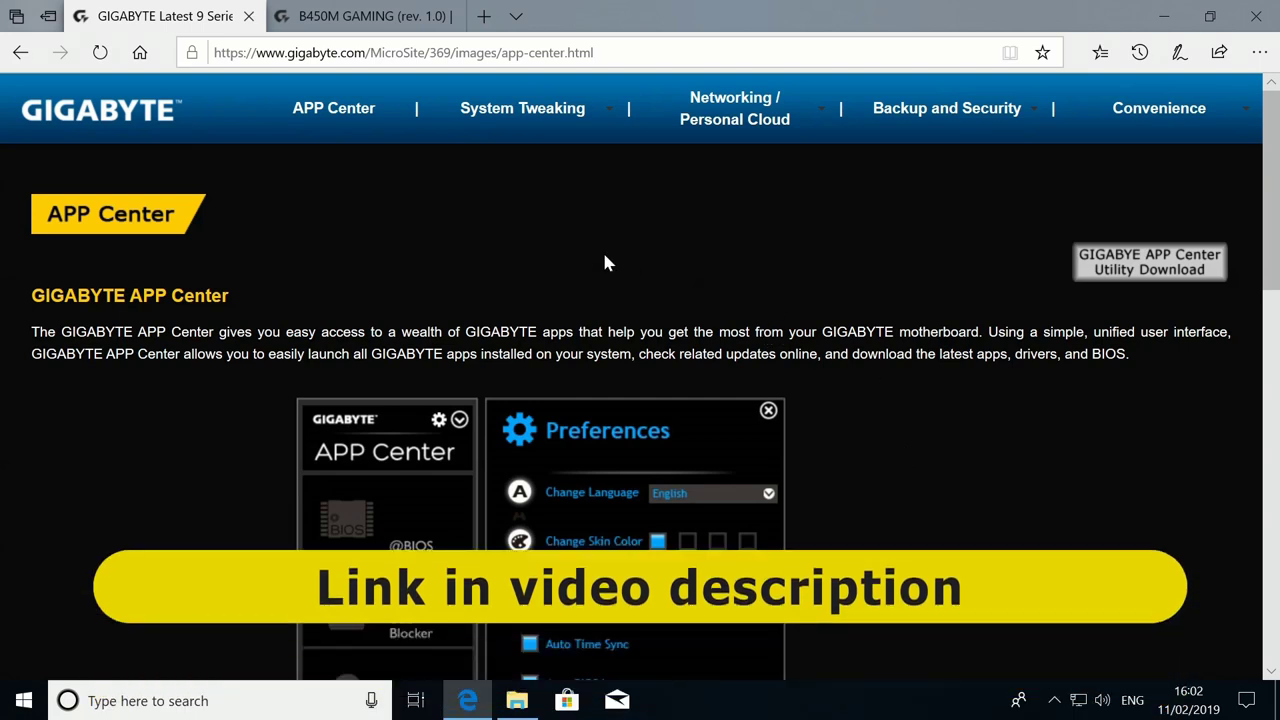
{"action": "left_click", "coordinate": [366, 17]}
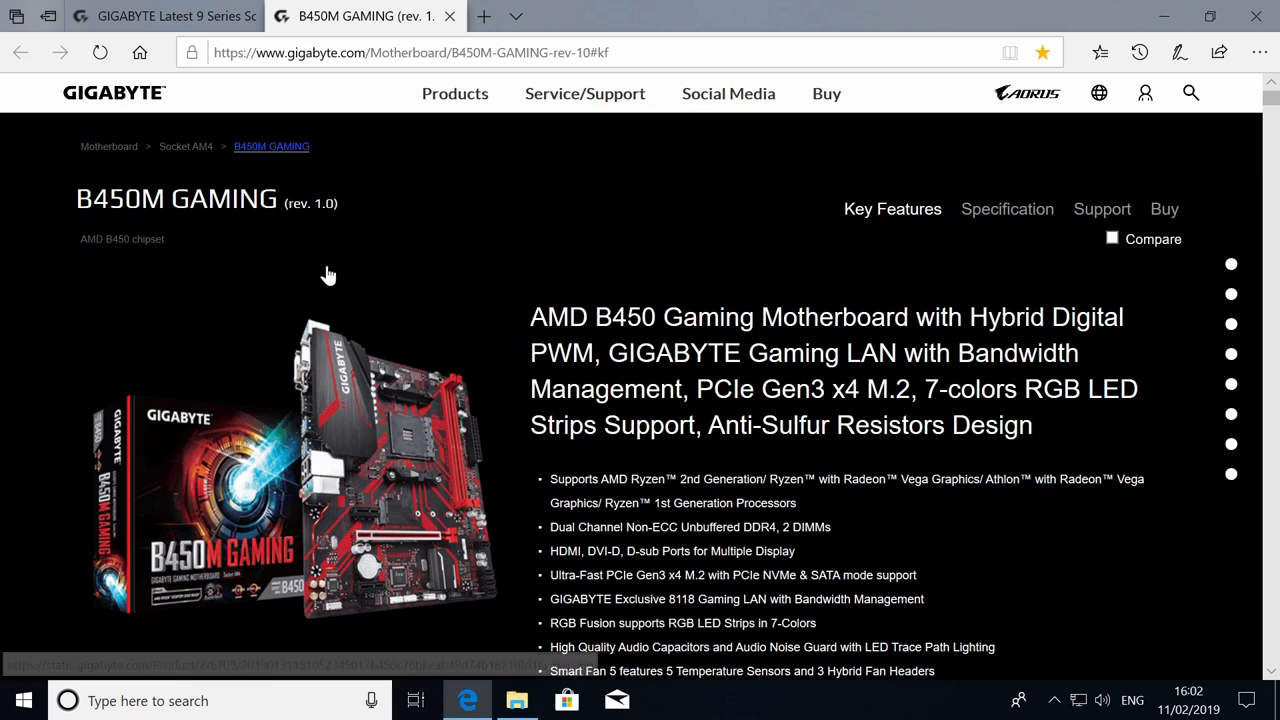
{"action": "left_click", "coordinate": [1102, 210]}
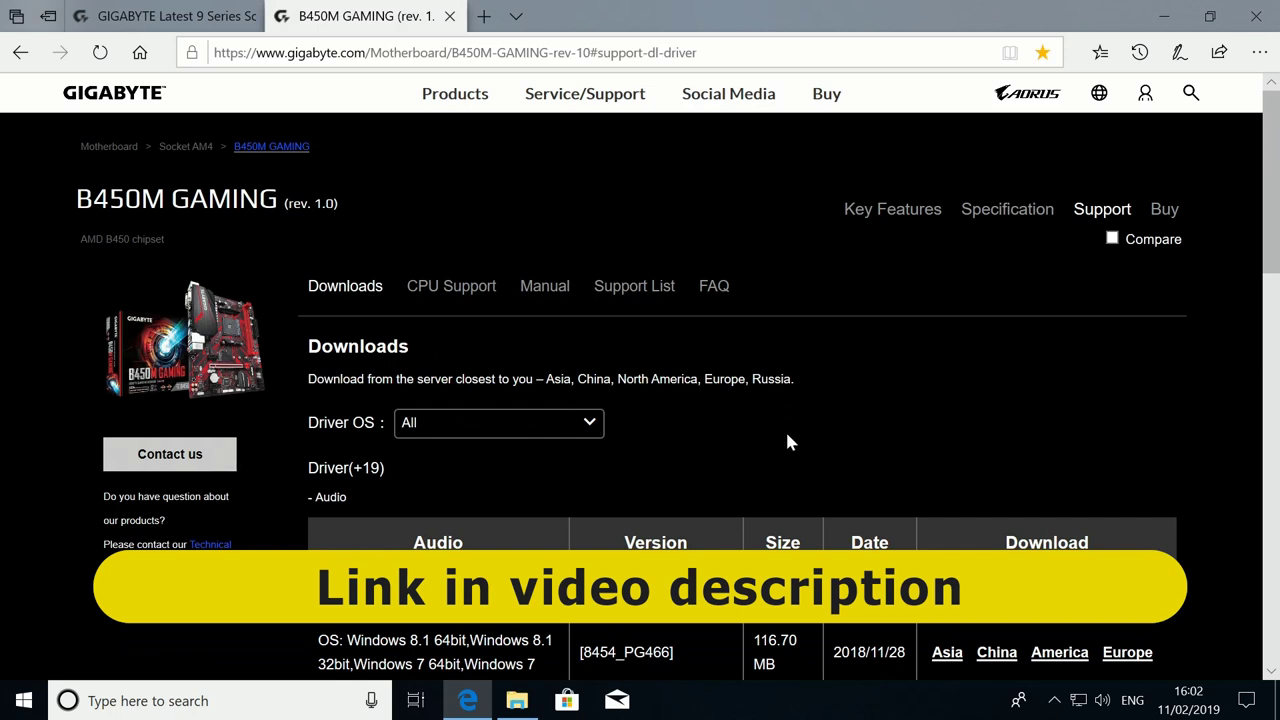
Filter the drivers to Windows 10 64bit and save the Realtek HD Audio Driver version 8454_PG466 from the Europe server.
{"action": "left_click", "coordinate": [537, 432]}
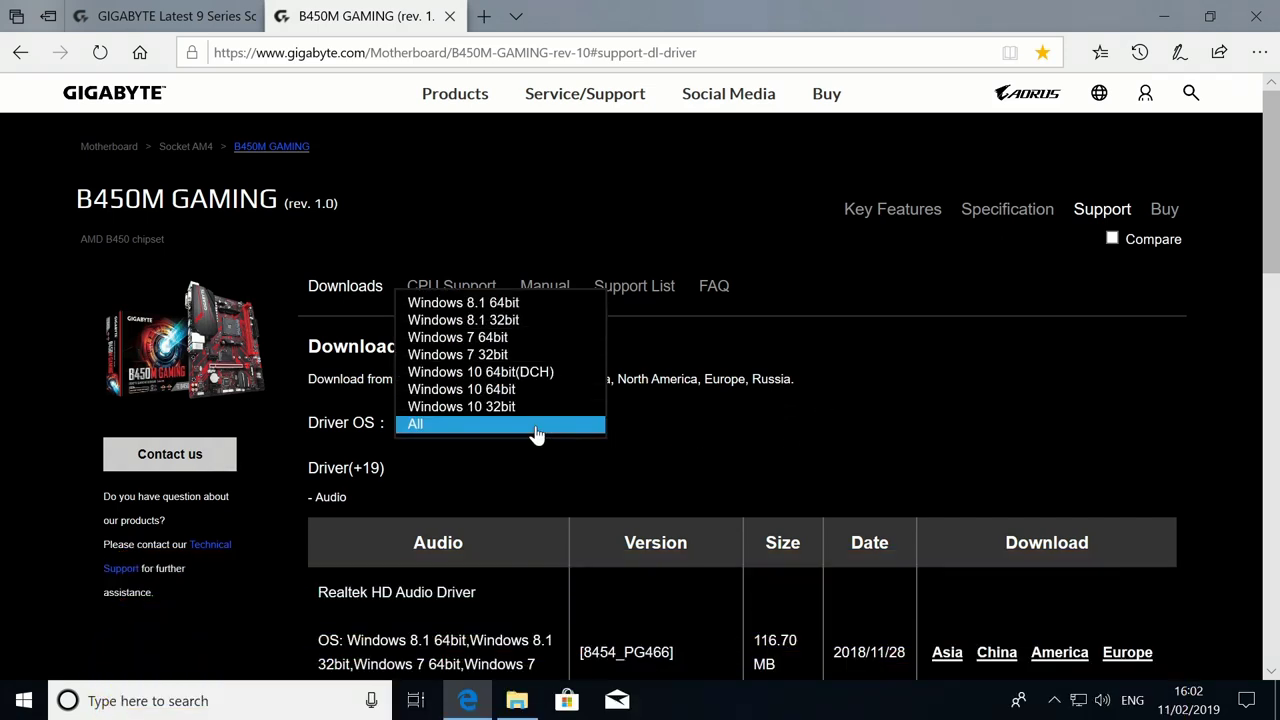
{"action": "left_click", "coordinate": [537, 392]}
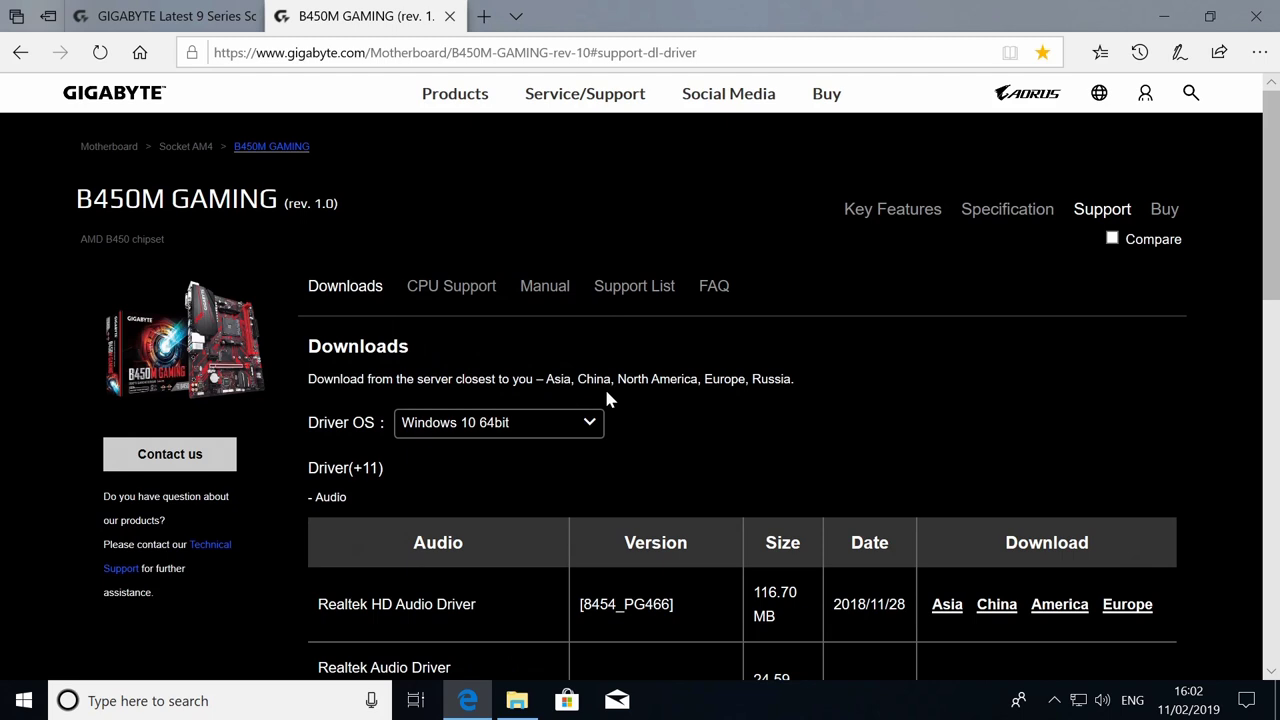
{"action": "left_click_drag", "start_coordinate": [1261, 196], "coordinate": [1262, 288]}
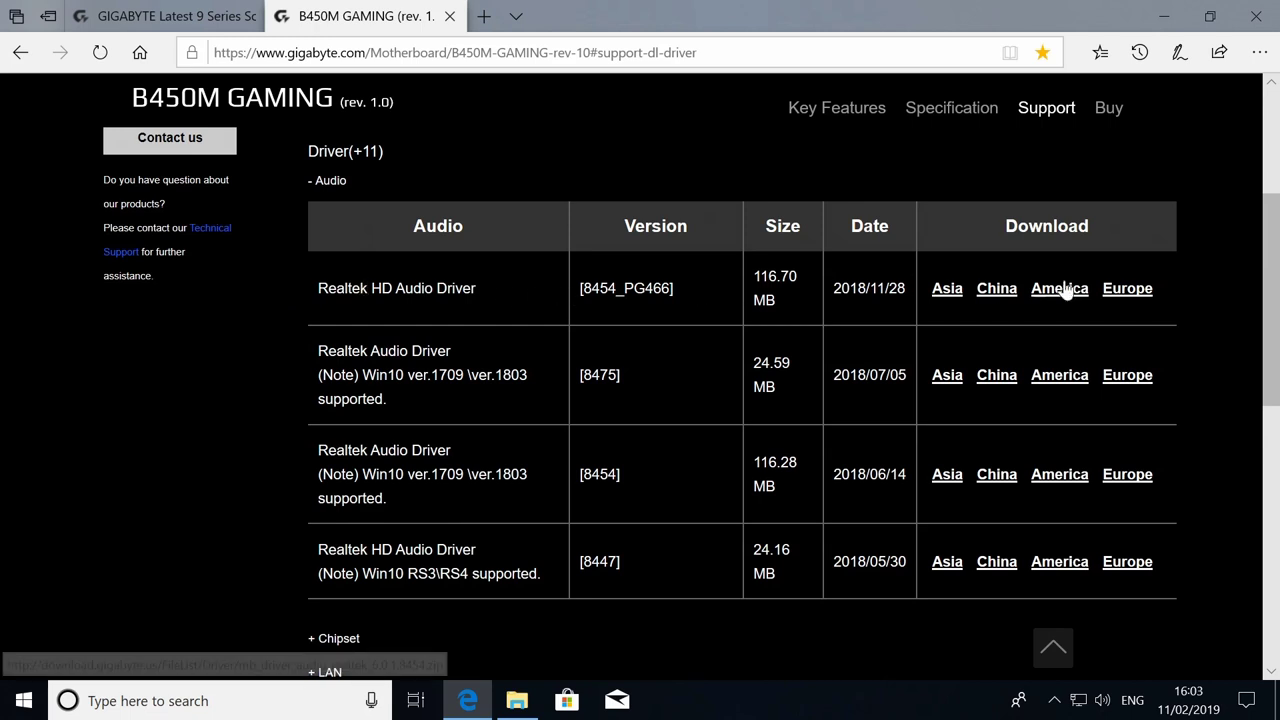
{"action": "left_click", "coordinate": [1130, 290]}
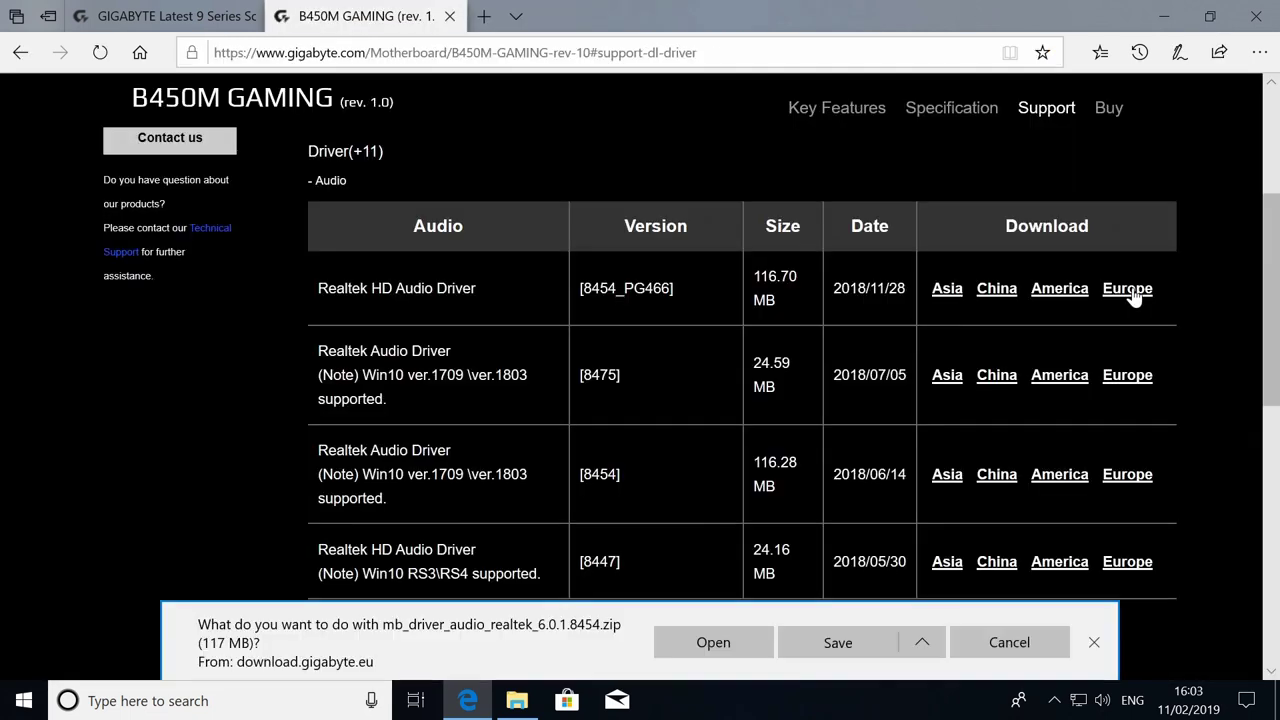
{"action": "left_click", "coordinate": [839, 645]}
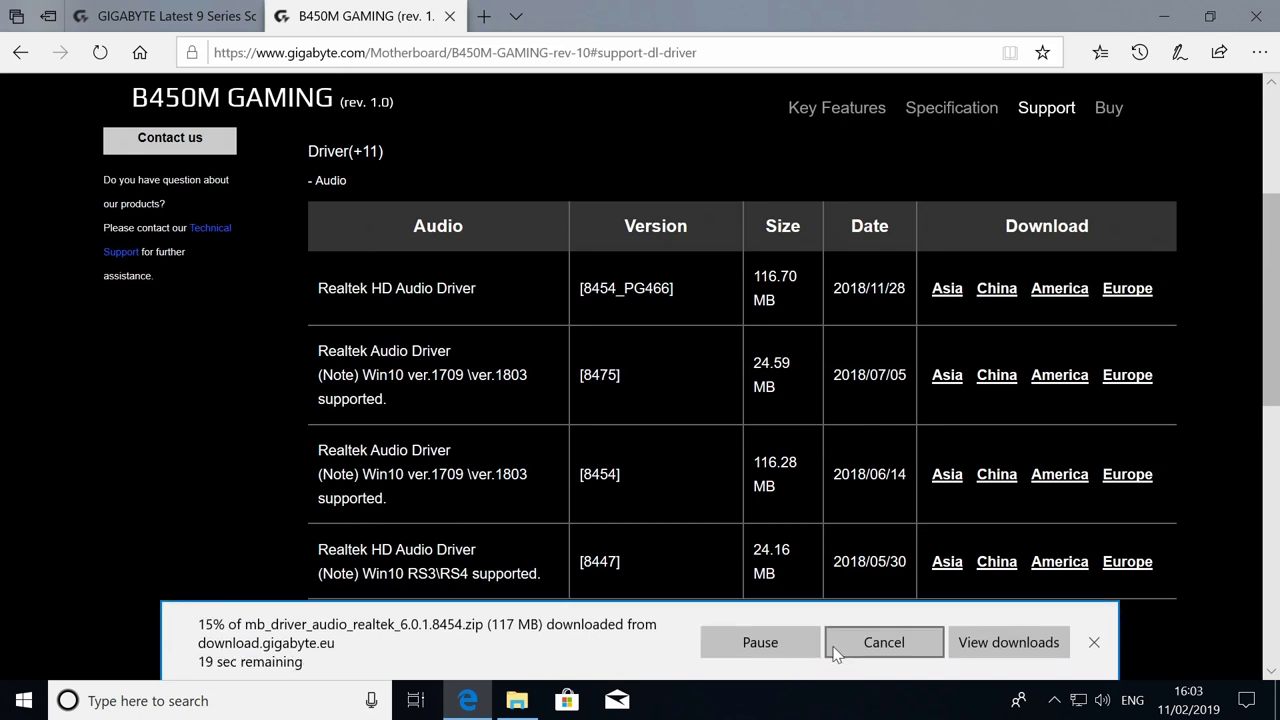
Expand the Chipset drivers and save the AMD Chipset Driver version 18.10.20.02 from the Europe server.
{"action": "left_click_drag", "start_coordinate": [1274, 228], "coordinate": [1276, 335]}
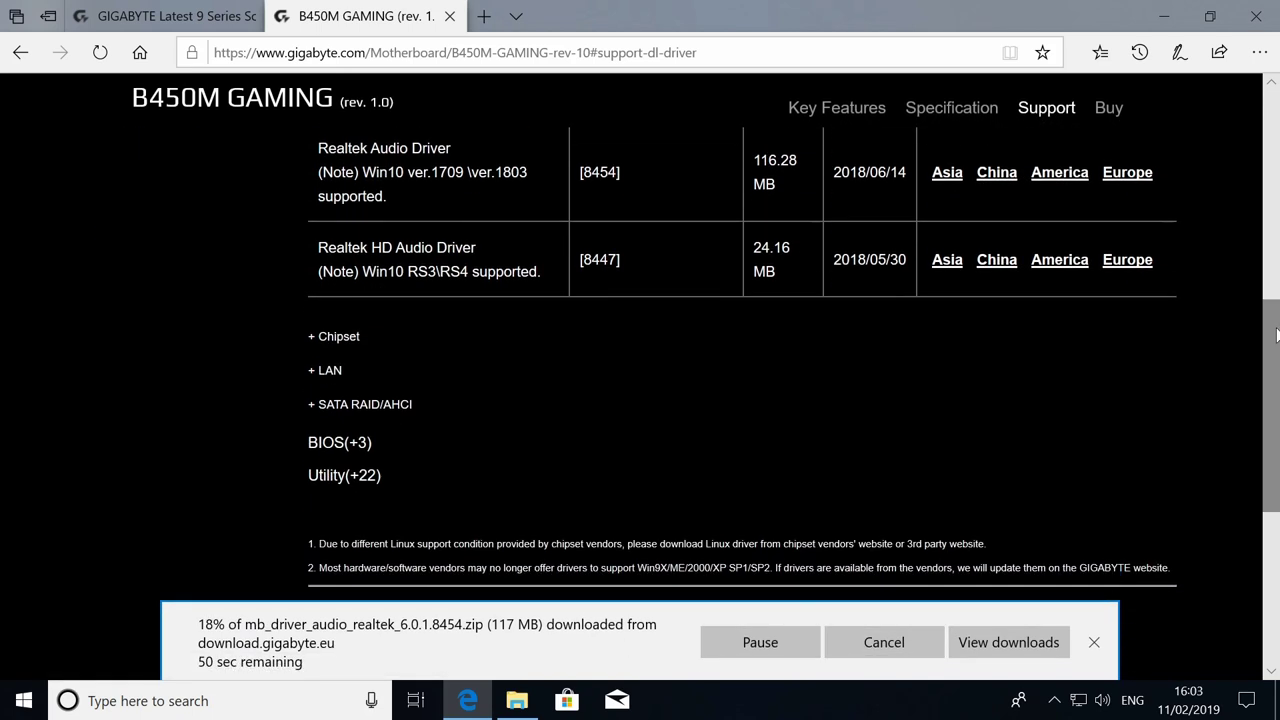
{"action": "left_click", "coordinate": [330, 340]}
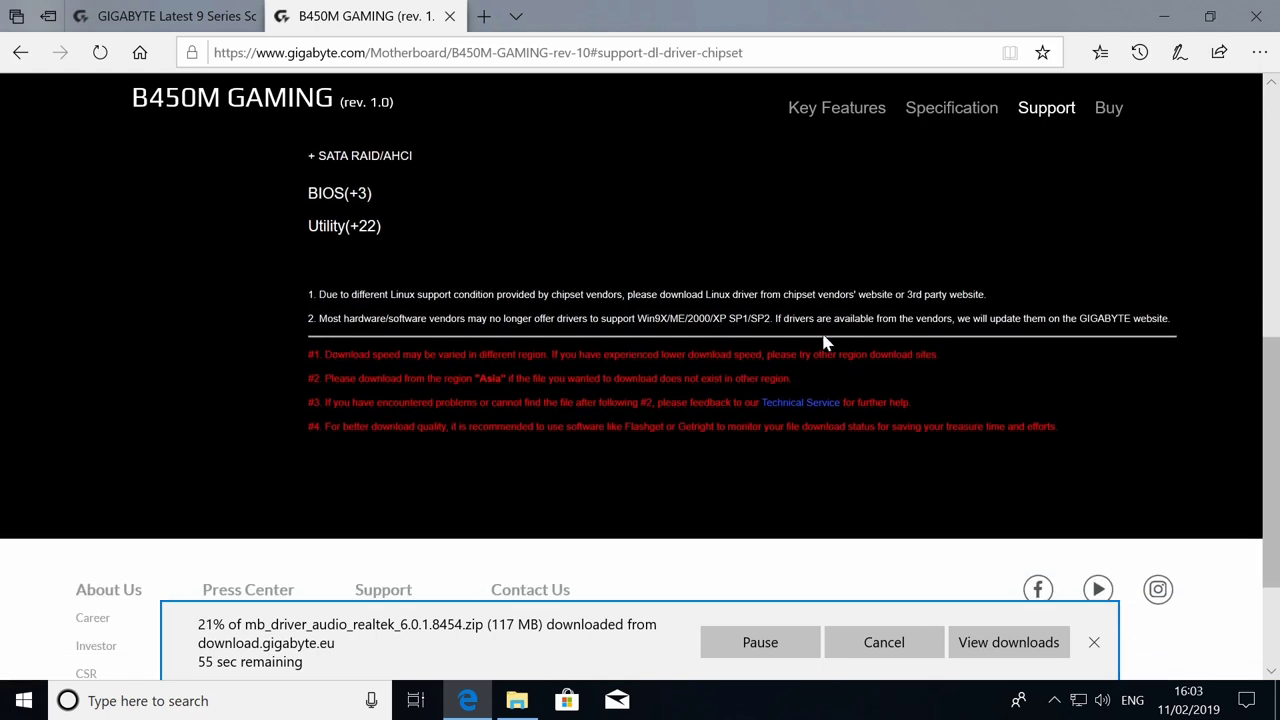
{"action": "left_click_drag", "start_coordinate": [1273, 440], "coordinate": [1205, 273]}
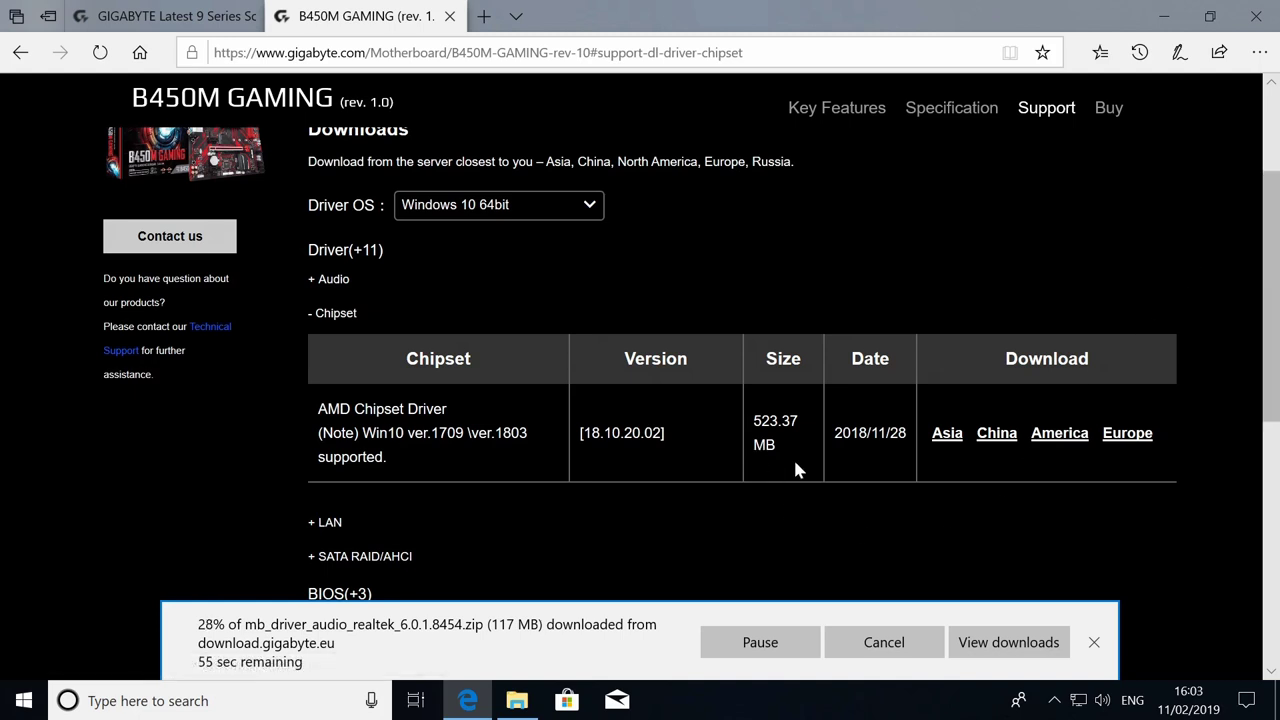
{"action": "left_click", "coordinate": [1127, 437]}
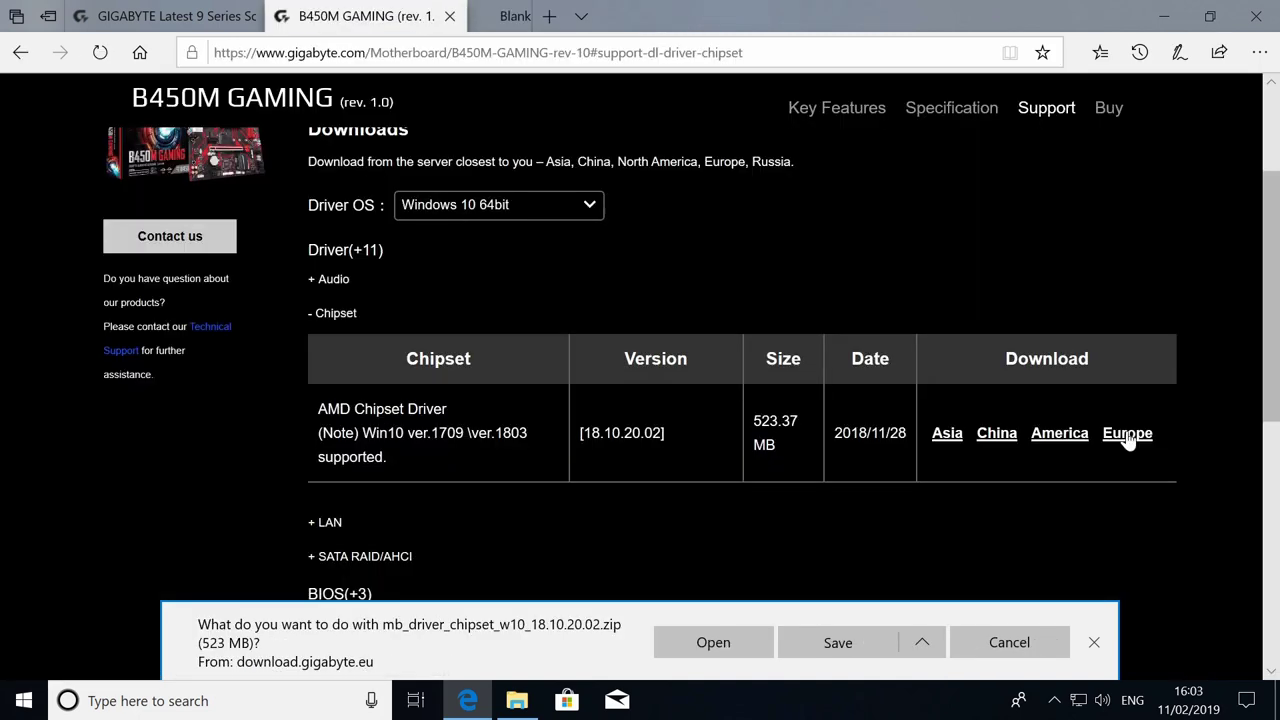
{"action": "left_click", "coordinate": [866, 640]}
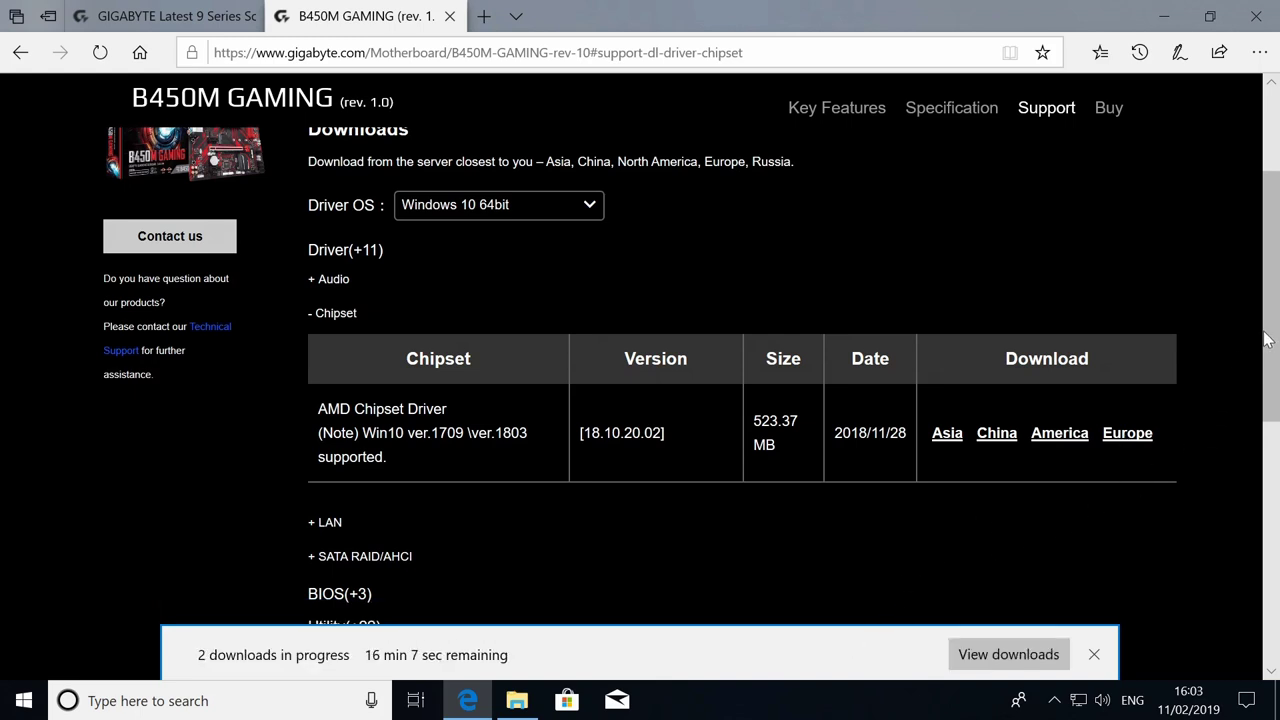
Save the Realtek LAN Driver version 10.26.0328.2018 from the Europe server and expand the SATA RAID/AHCI driver list.
{"action": "scroll", "coordinate": [1266, 370], "scroll_direction": "down", "scroll_amount": 3}
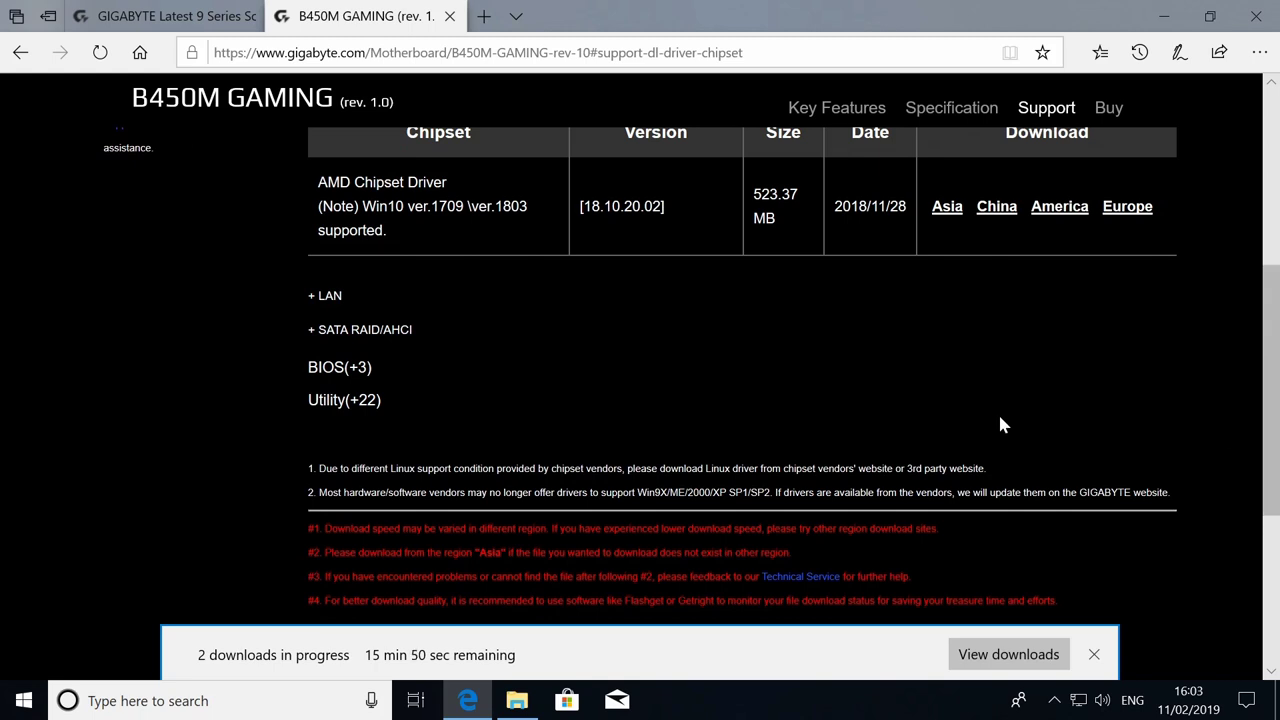
{"action": "left_click", "coordinate": [312, 294]}
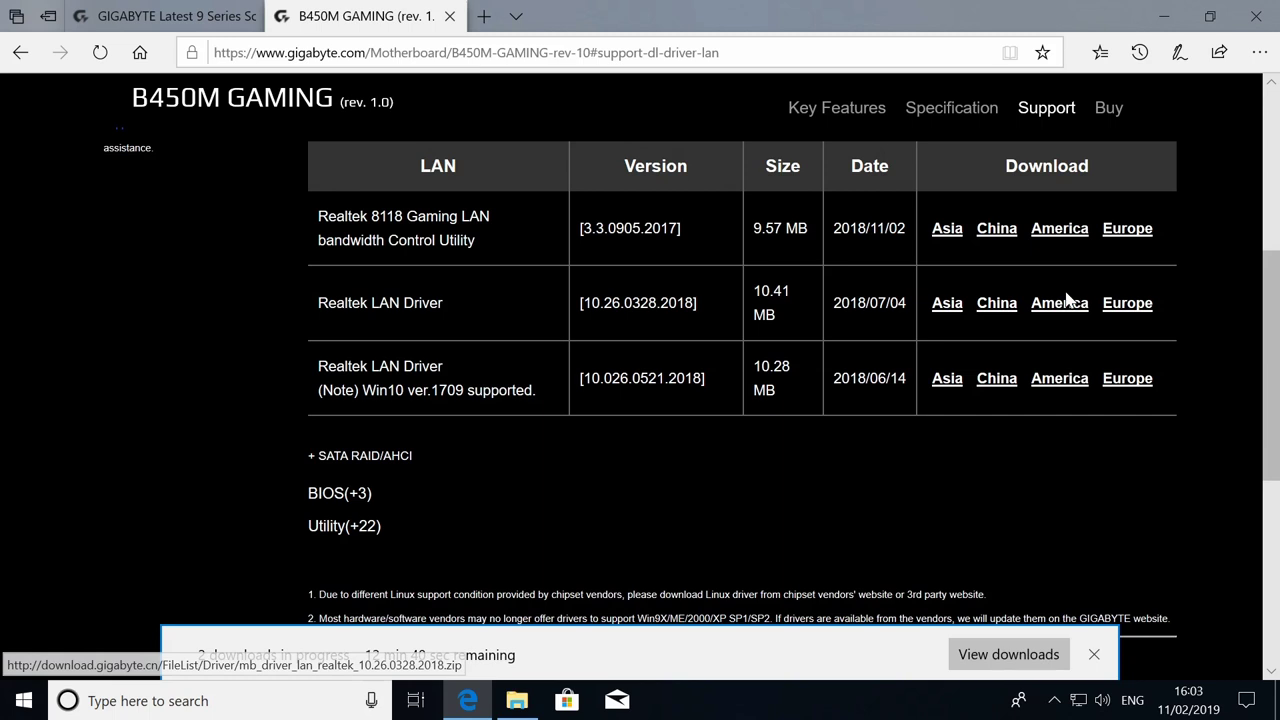
{"action": "left_click", "coordinate": [1118, 307]}
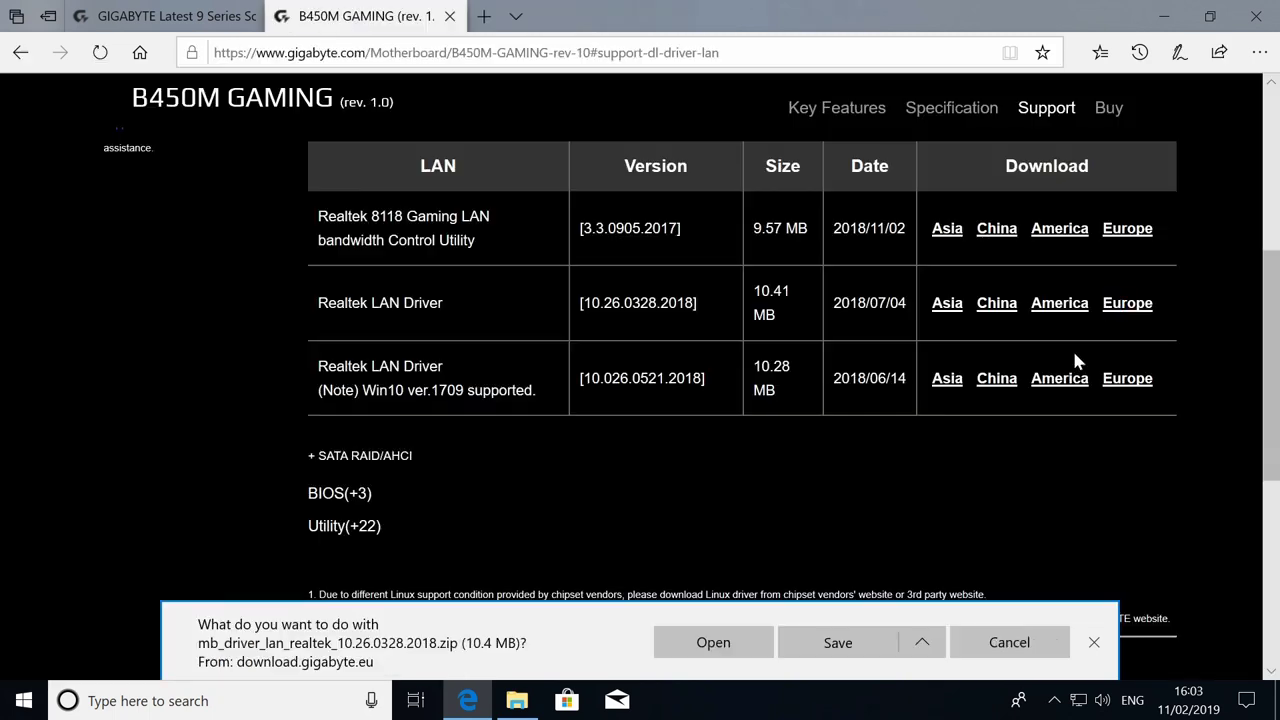
{"action": "left_click", "coordinate": [828, 642]}
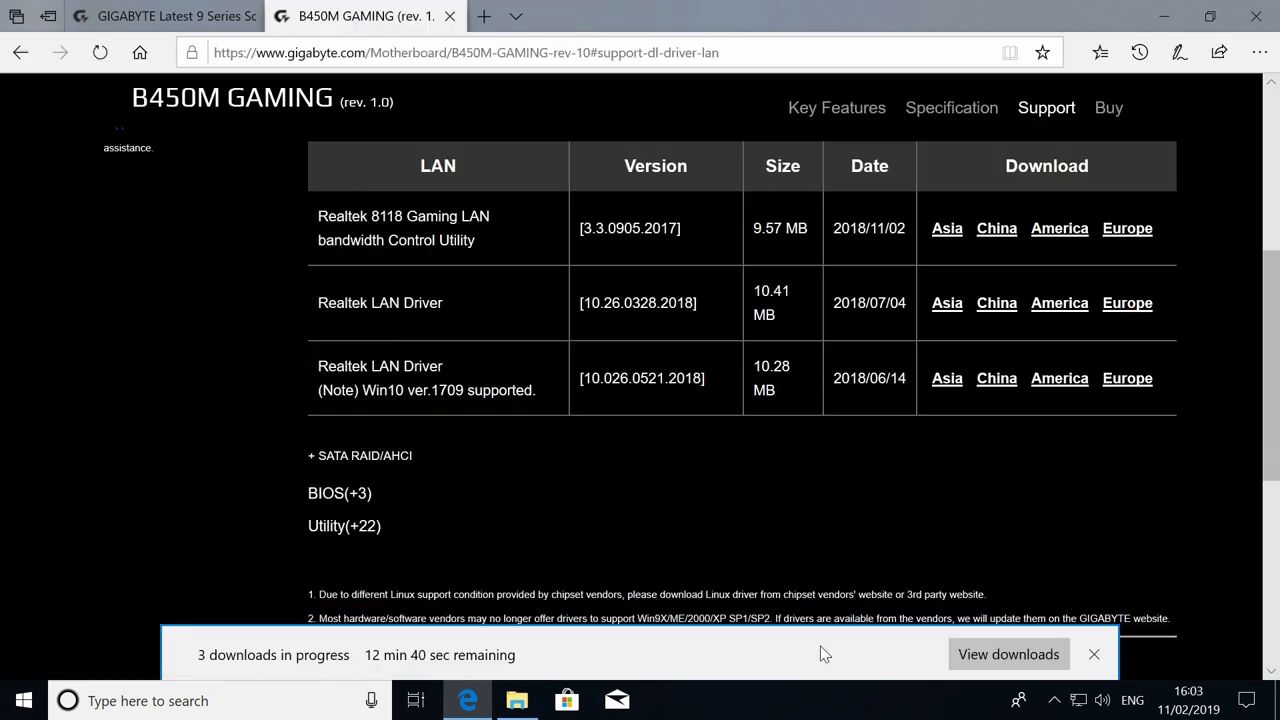
{"action": "left_click", "coordinate": [331, 458]}
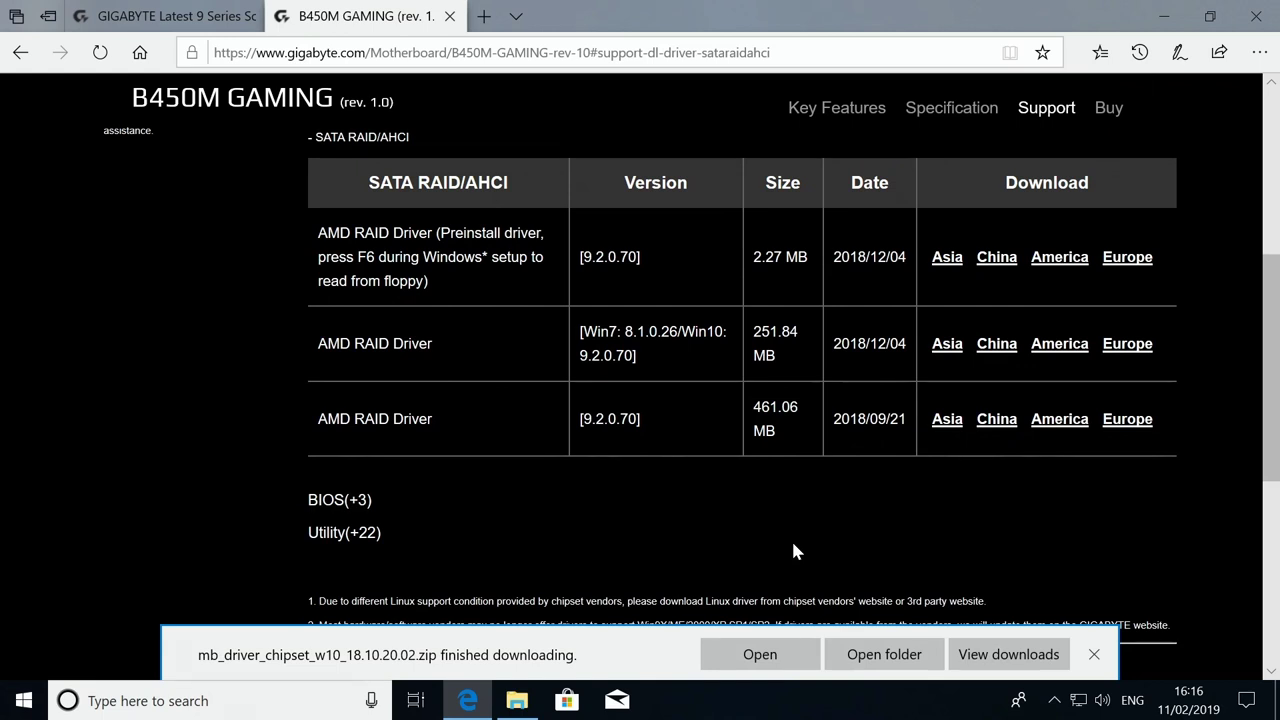
Open the folder holding the finished driver downloads and close the browser with all its tabs.
{"action": "left_click", "coordinate": [869, 660]}
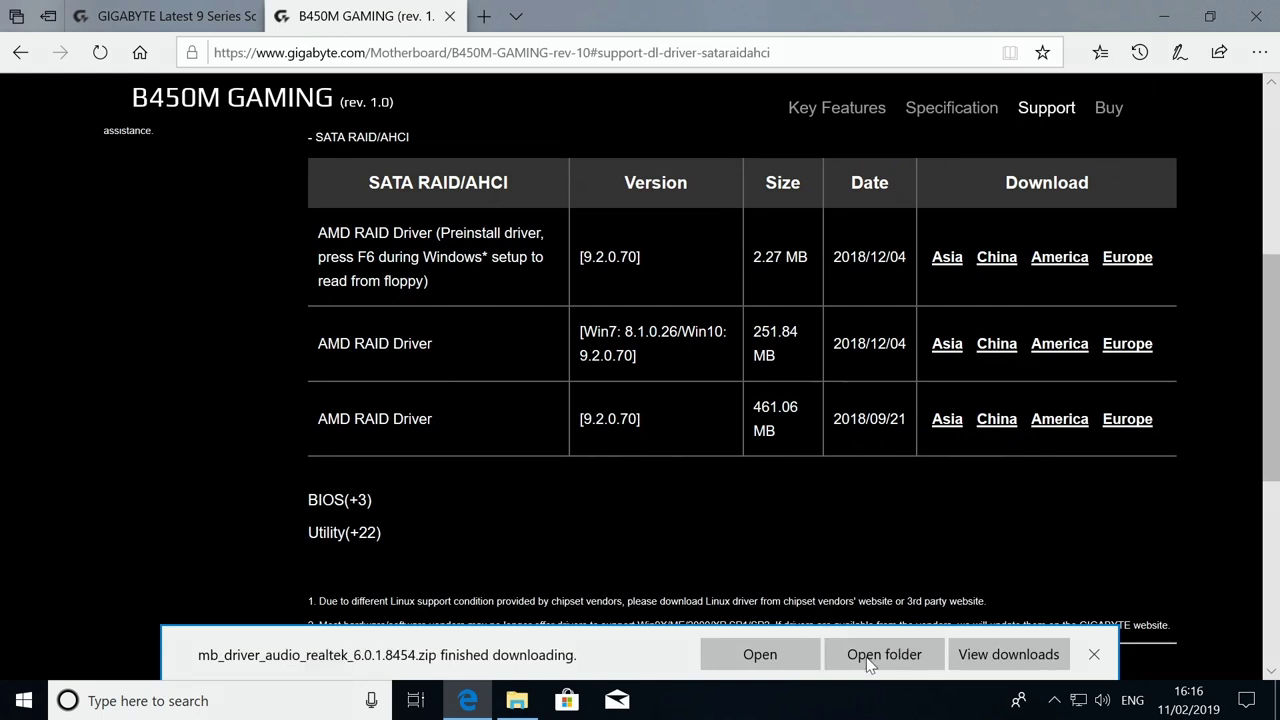
{"action": "left_click", "coordinate": [1273, 22]}
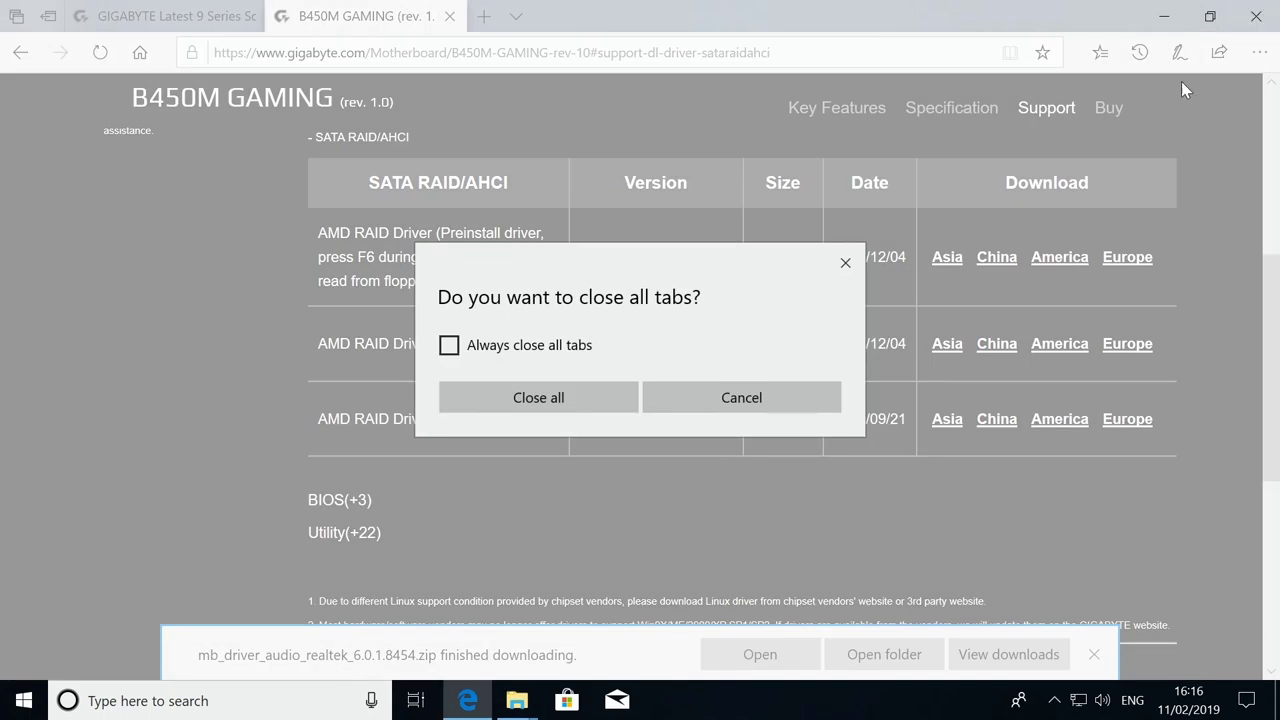
{"action": "left_click", "coordinate": [538, 398]}
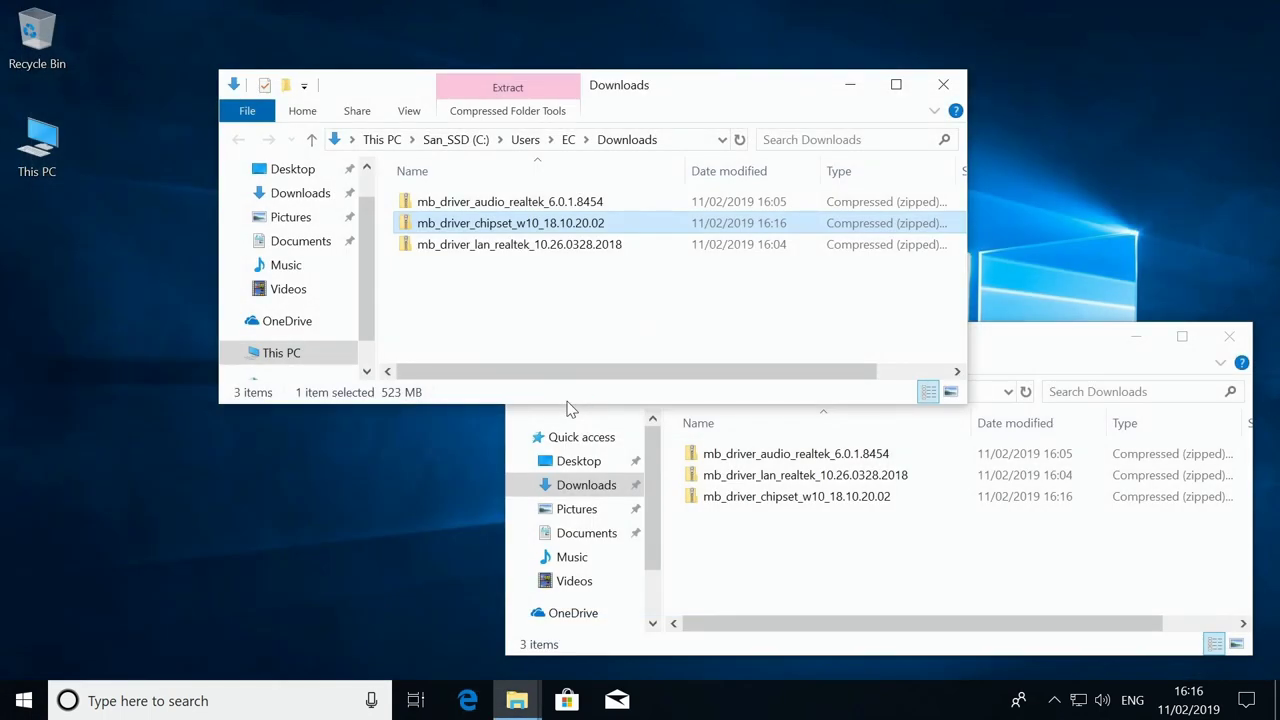
Close the duplicate Downloads window and enlarge the remaining one.
{"action": "left_click", "coordinate": [848, 570]}
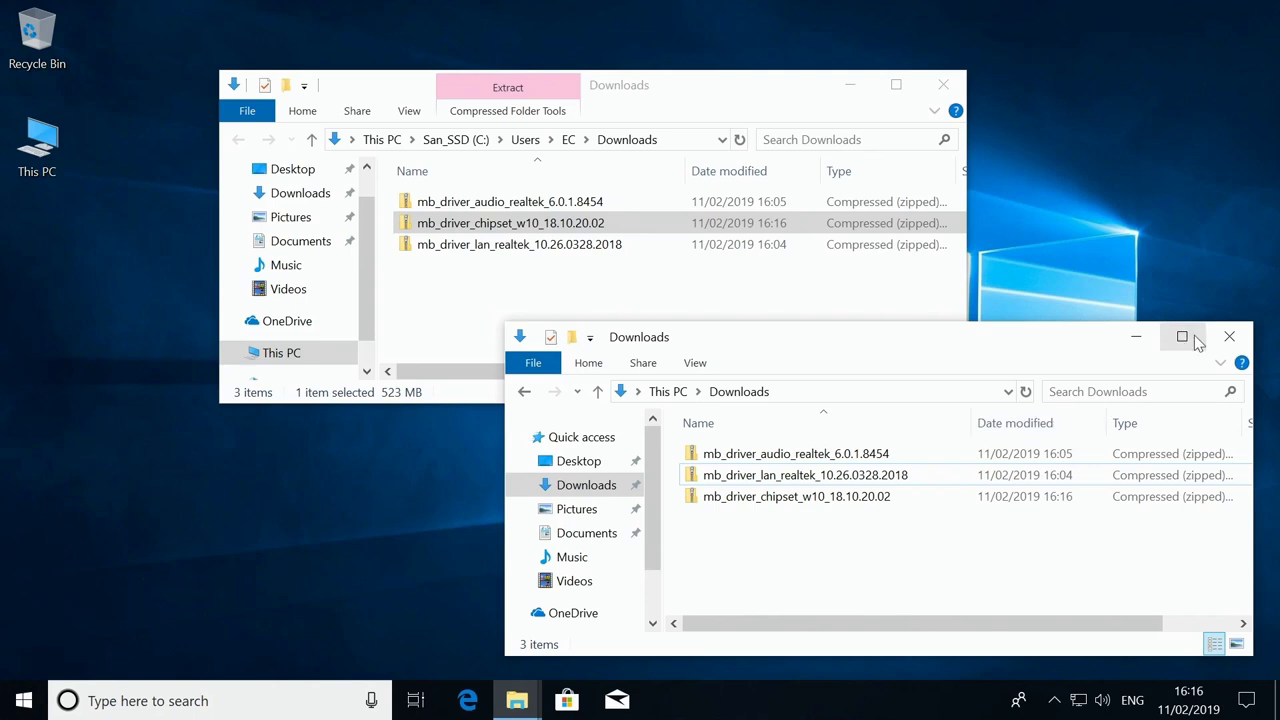
{"action": "left_click", "coordinate": [1229, 336]}
{"action": "left_click_drag", "start_coordinate": [960, 408], "coordinate": [995, 538]}
{"action": "left_click", "coordinate": [659, 374]}
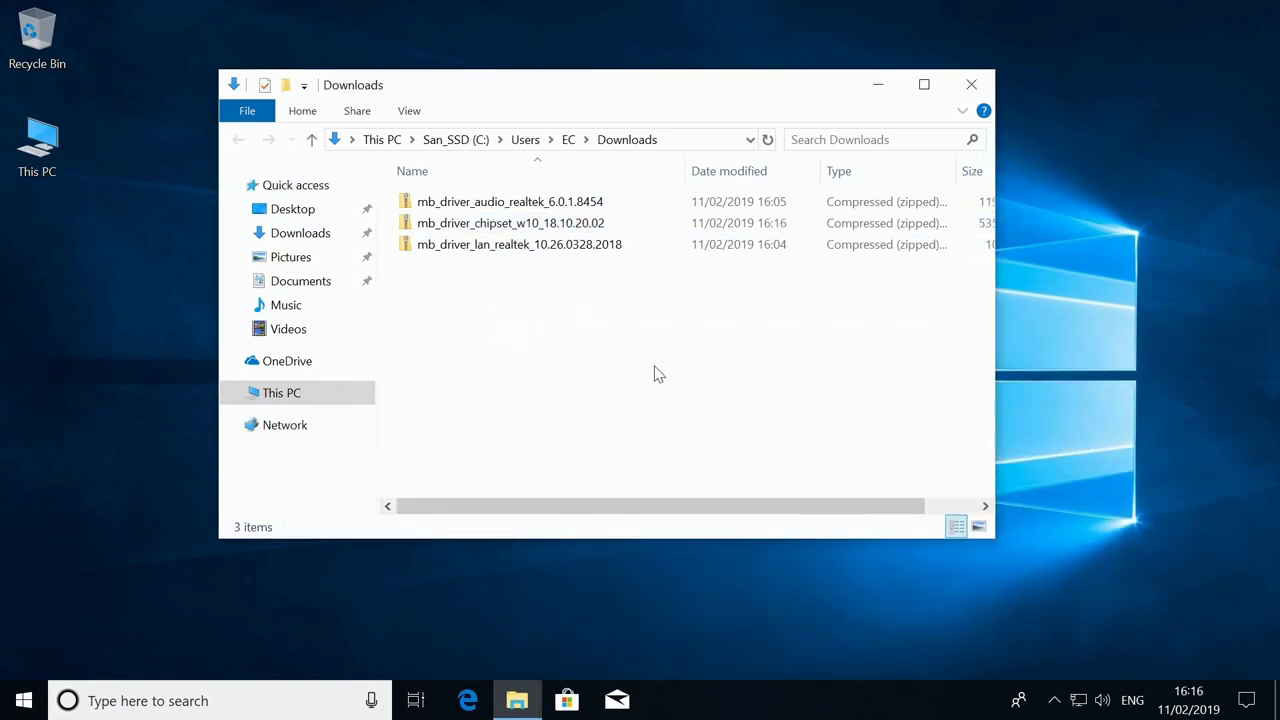
Extract the mb_driver_audio_realtek_6.0.1.8454 and mb_driver_chipset_w10_18.10.20.02 archives into folders in Downloads.
{"action": "left_click", "coordinate": [510, 202]}
{"action": "left_click", "coordinate": [508, 87]}
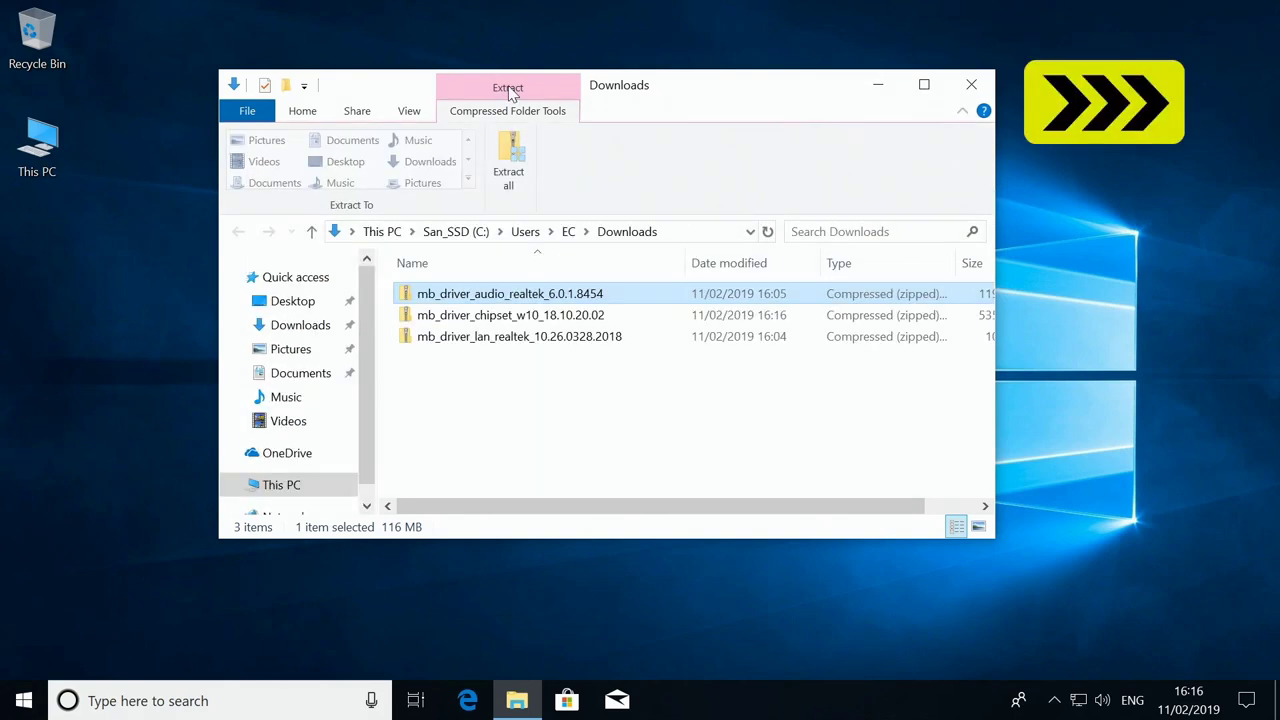
{"action": "left_click", "coordinate": [506, 177]}
{"action": "left_click", "coordinate": [808, 560]}
{"action": "left_click", "coordinate": [520, 357]}
{"action": "left_click", "coordinate": [506, 177]}
{"action": "left_click", "coordinate": [798, 556]}
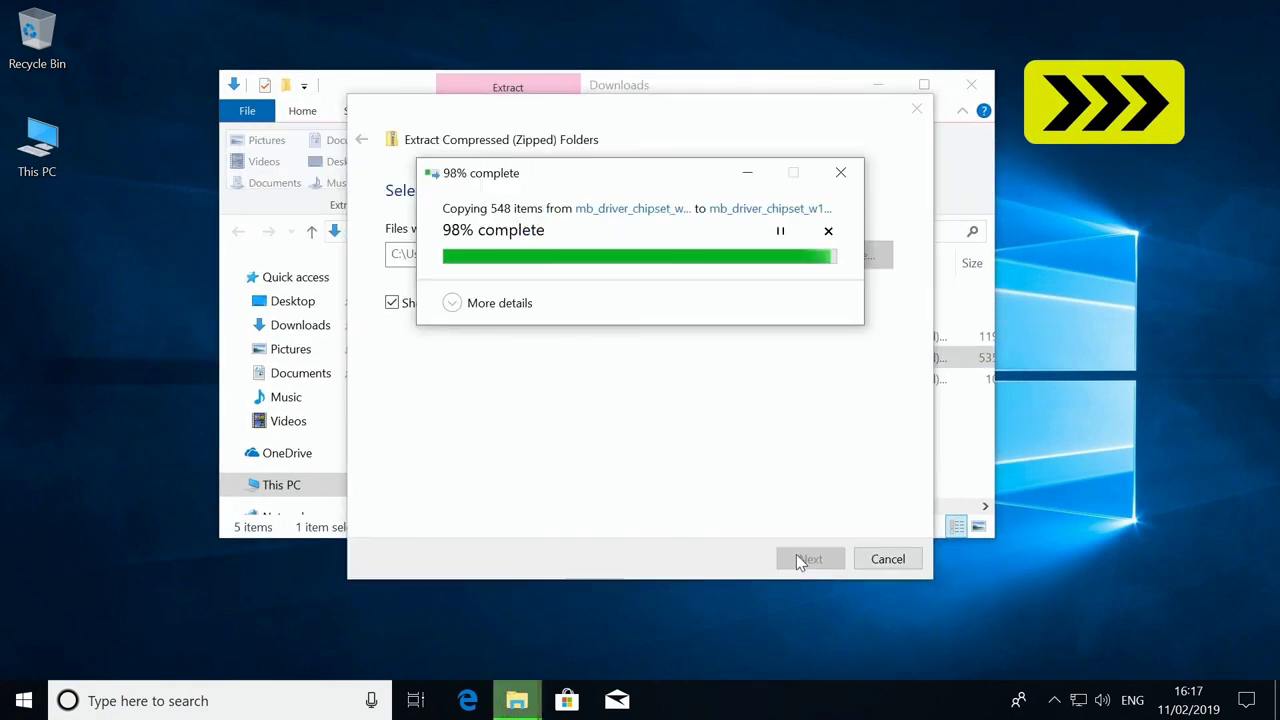
Extract the mb_driver_lan_realtek_10.26.0328.2018 archive into a folder in Downloads.
{"action": "left_click", "coordinate": [520, 378]}
{"action": "left_click", "coordinate": [508, 87]}
{"action": "left_click", "coordinate": [506, 177]}
{"action": "left_click", "coordinate": [808, 560]}
{"action": "left_click", "coordinate": [596, 466]}
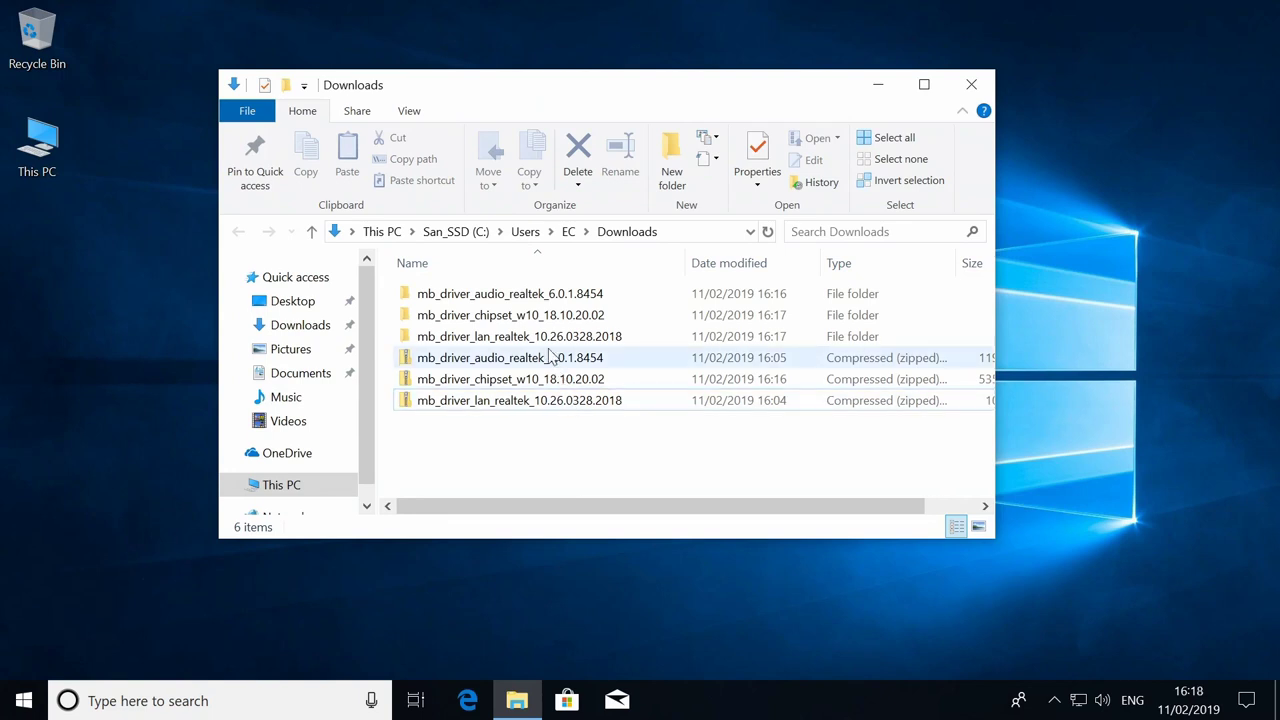
Launch Setup from the WHQL_win10_amd folder of the extracted chipset driver and allow it to make changes.
{"action": "left_click", "coordinate": [536, 319]}
{"action": "double_click", "coordinate": [536, 316]}
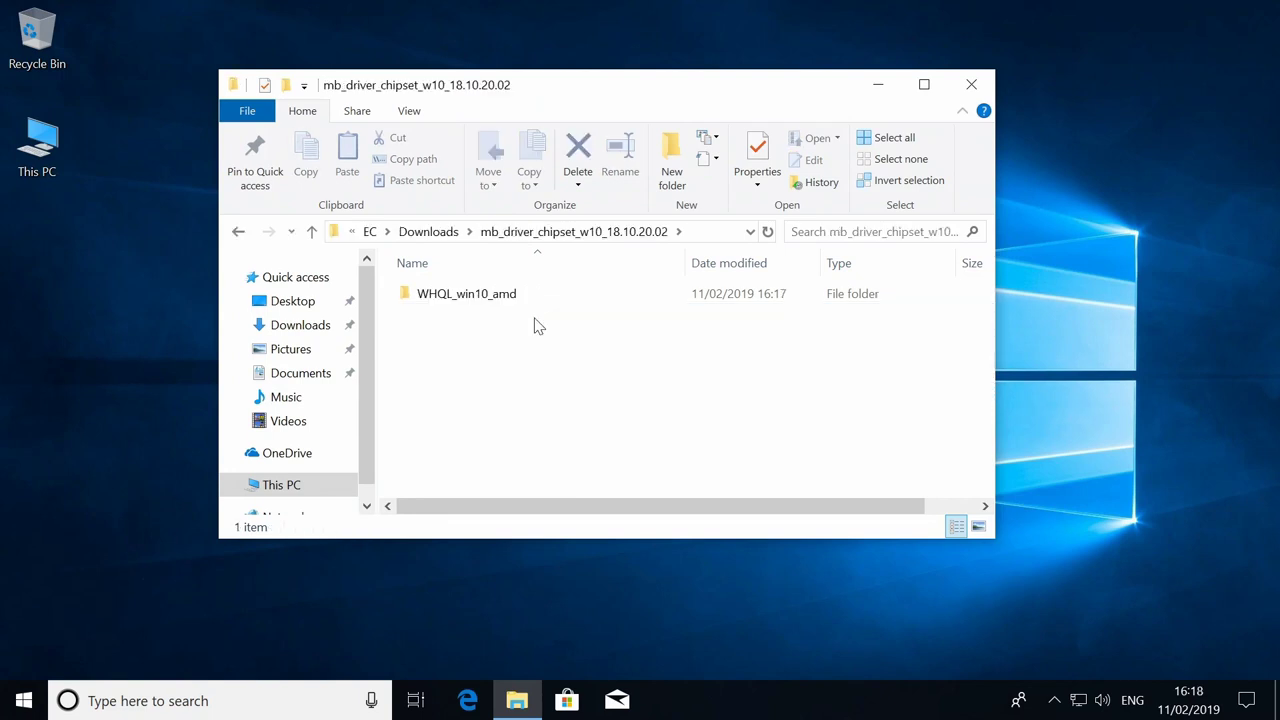
{"action": "double_click", "coordinate": [517, 303]}
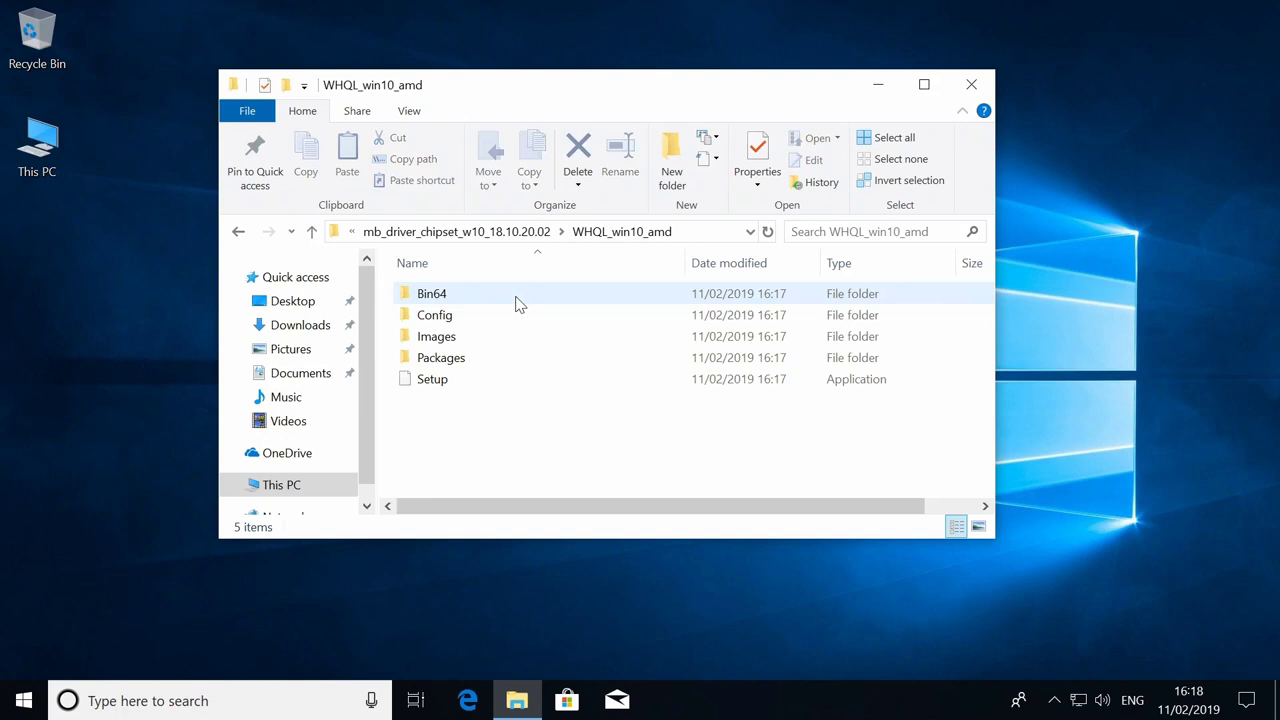
{"action": "double_click", "coordinate": [442, 386]}
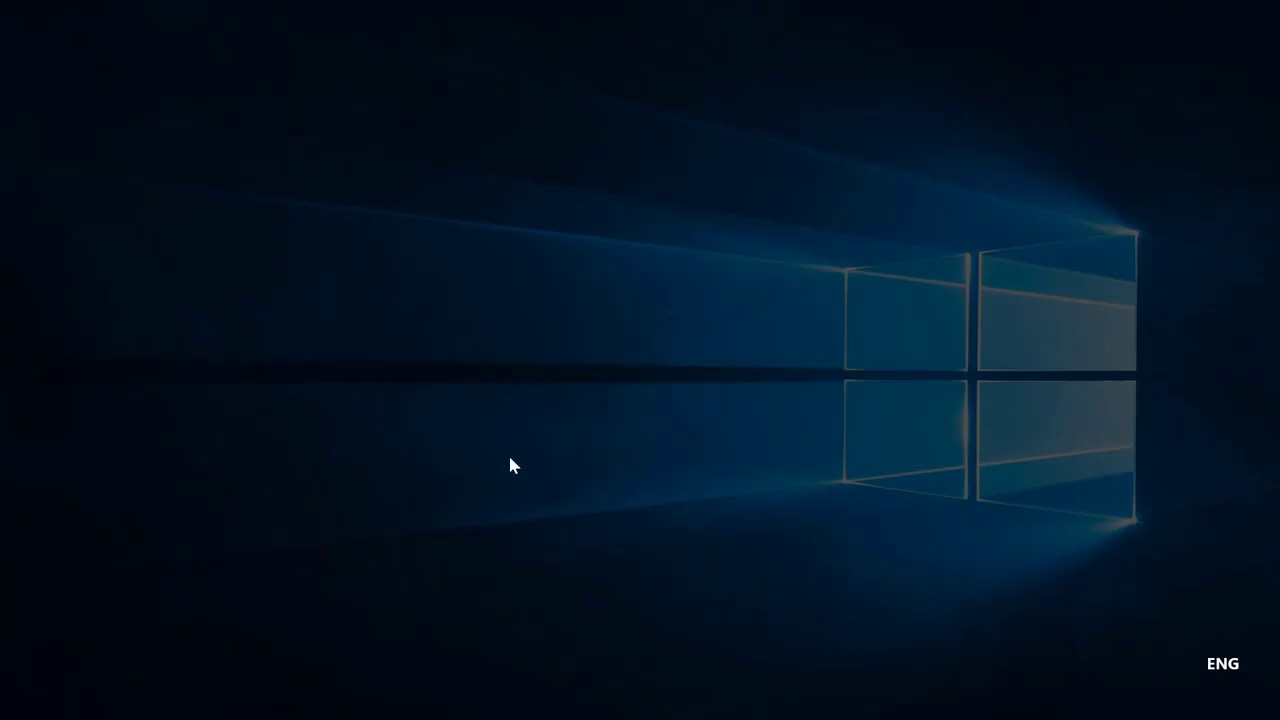
{"action": "left_click", "coordinate": [537, 486]}
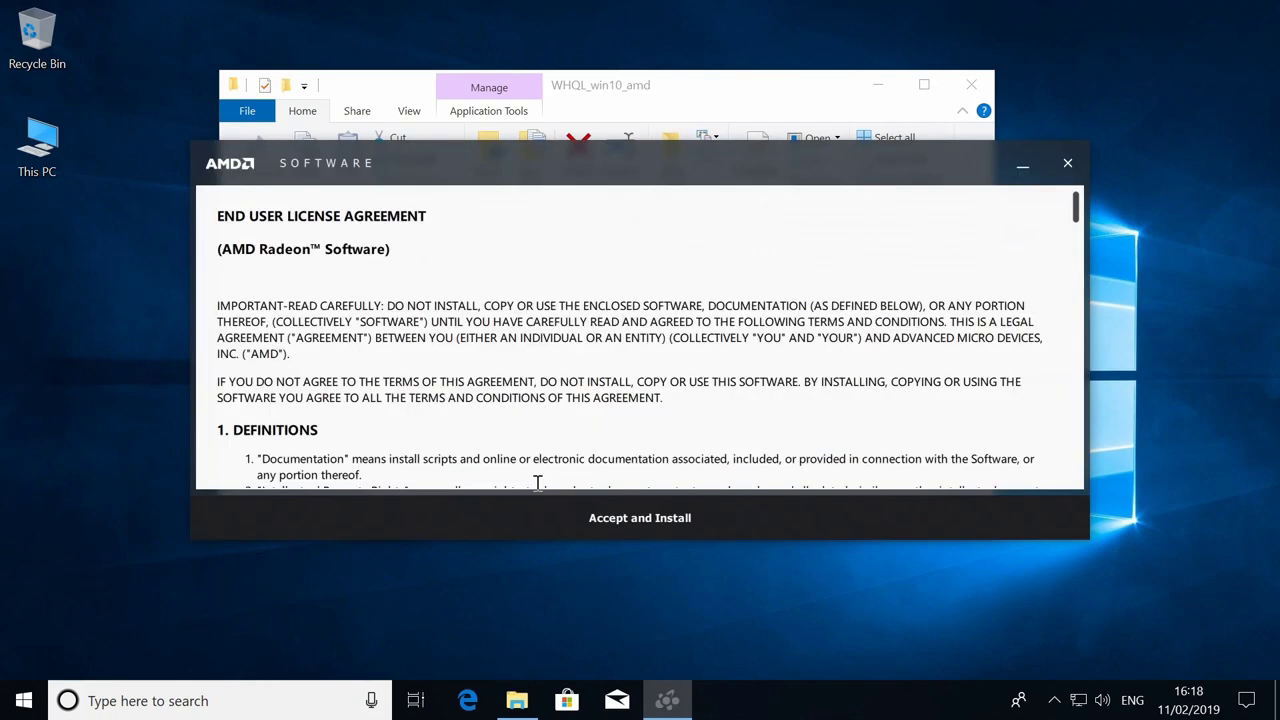
Accept the AMD license agreement, perform the Express Install and restart the computer.
{"action": "left_click", "coordinate": [617, 520]}
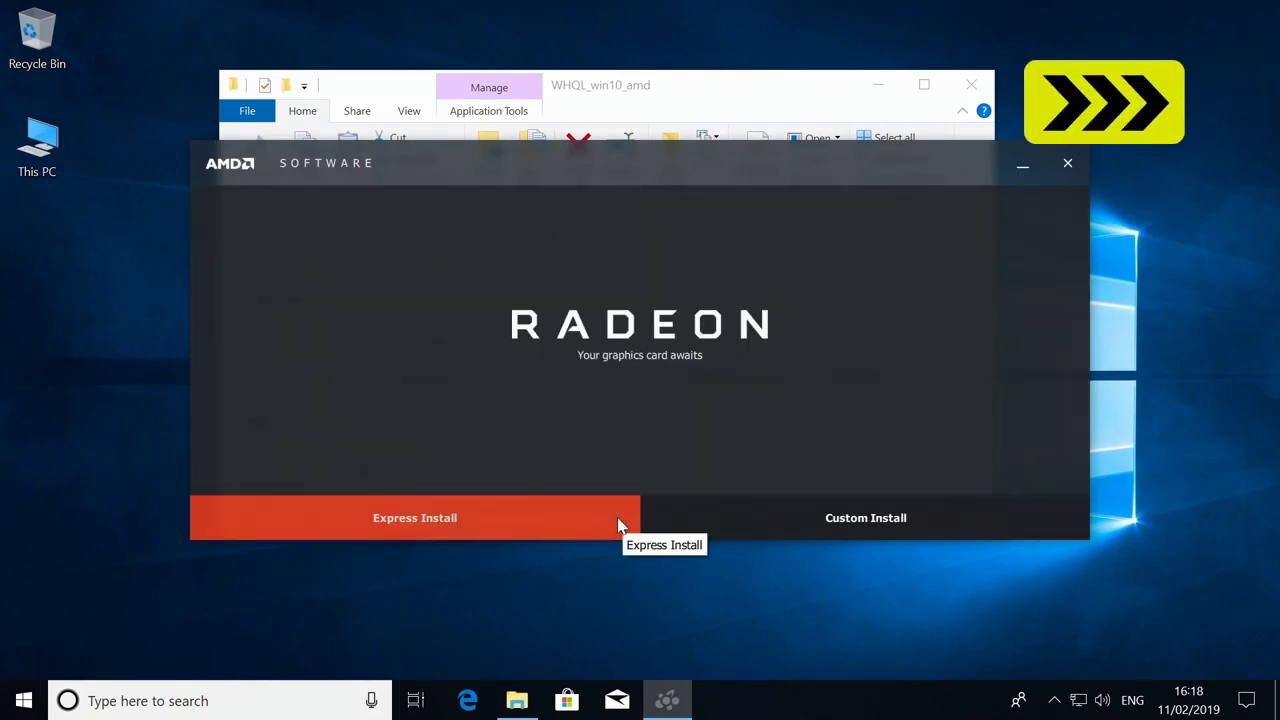
{"action": "left_click", "coordinate": [428, 524]}
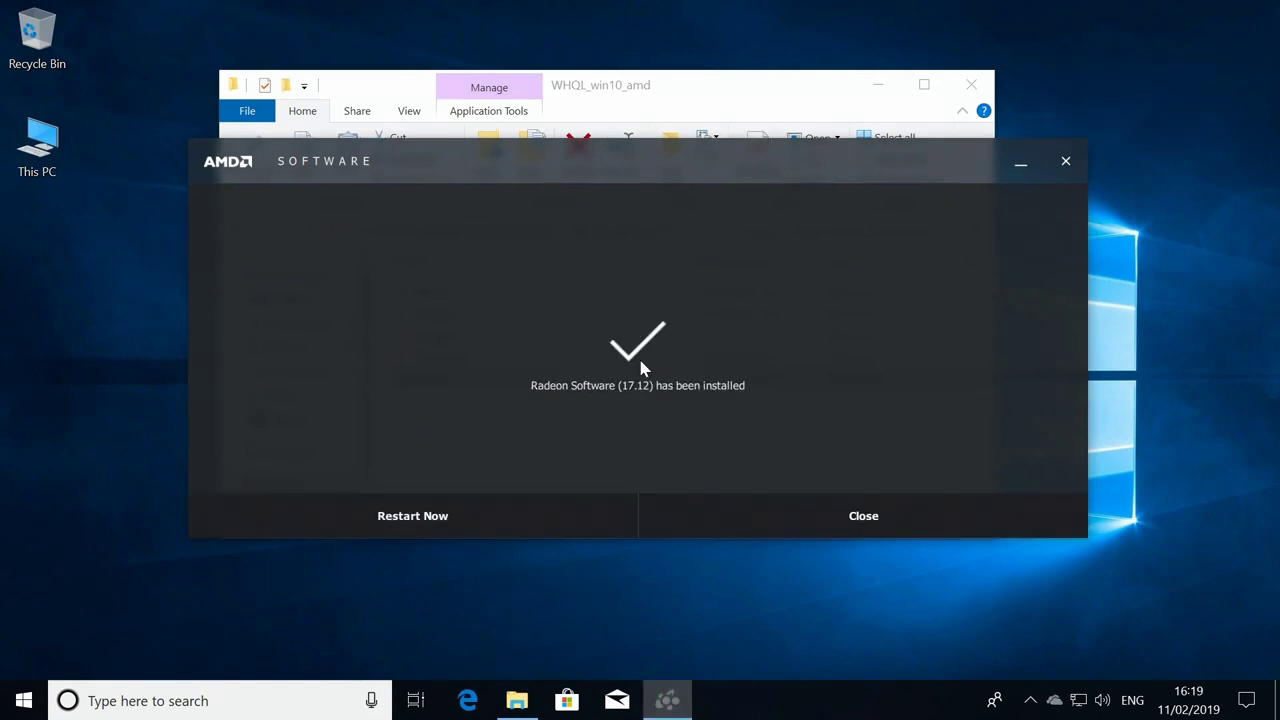
{"action": "left_click", "coordinate": [423, 518]}
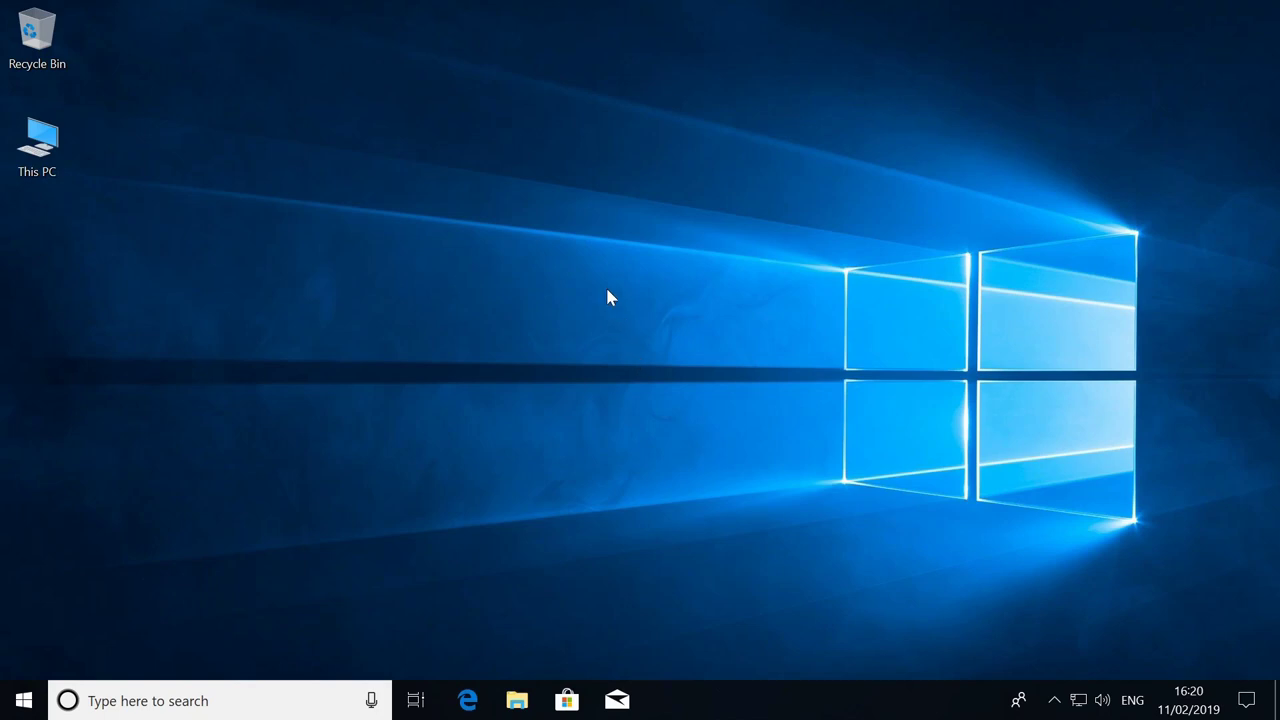
Run Setup from the extracted audio driver's HD_Audio_8454 folder, allow changes and proceed with installing the Realtek High Definition Audio Driver.
{"action": "double_click", "coordinate": [35, 147]}
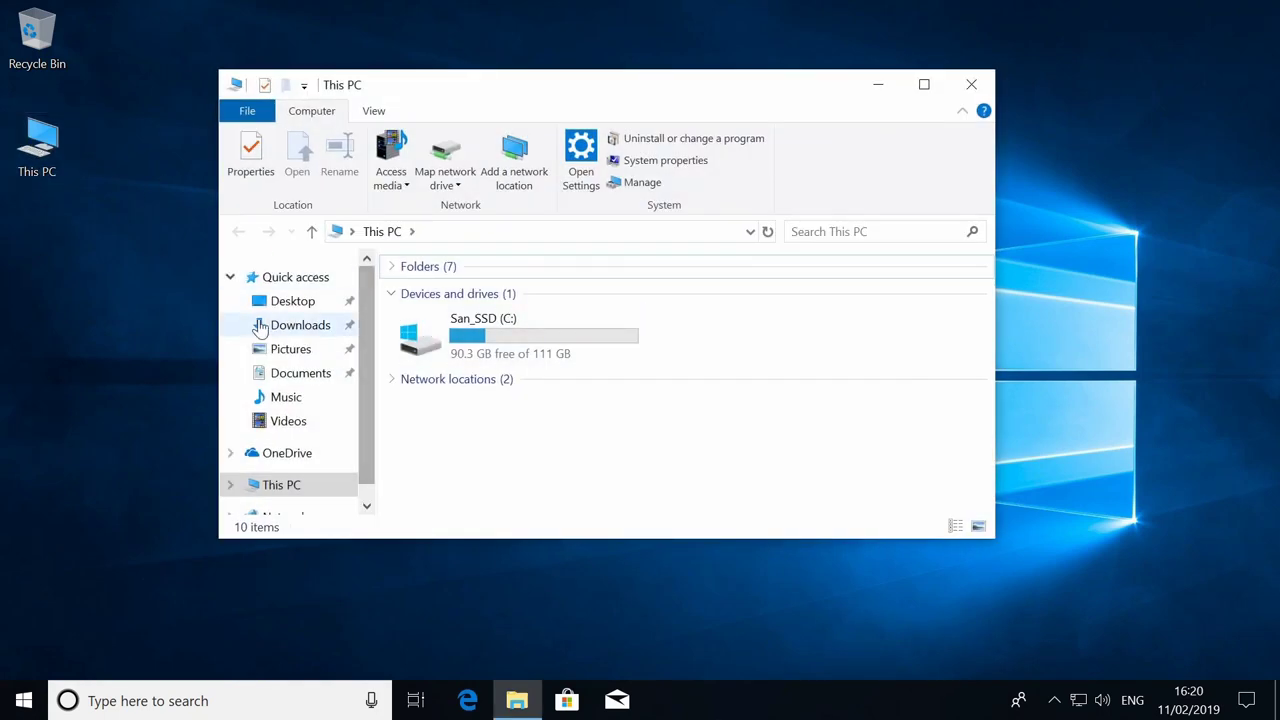
{"action": "left_click", "coordinate": [262, 326]}
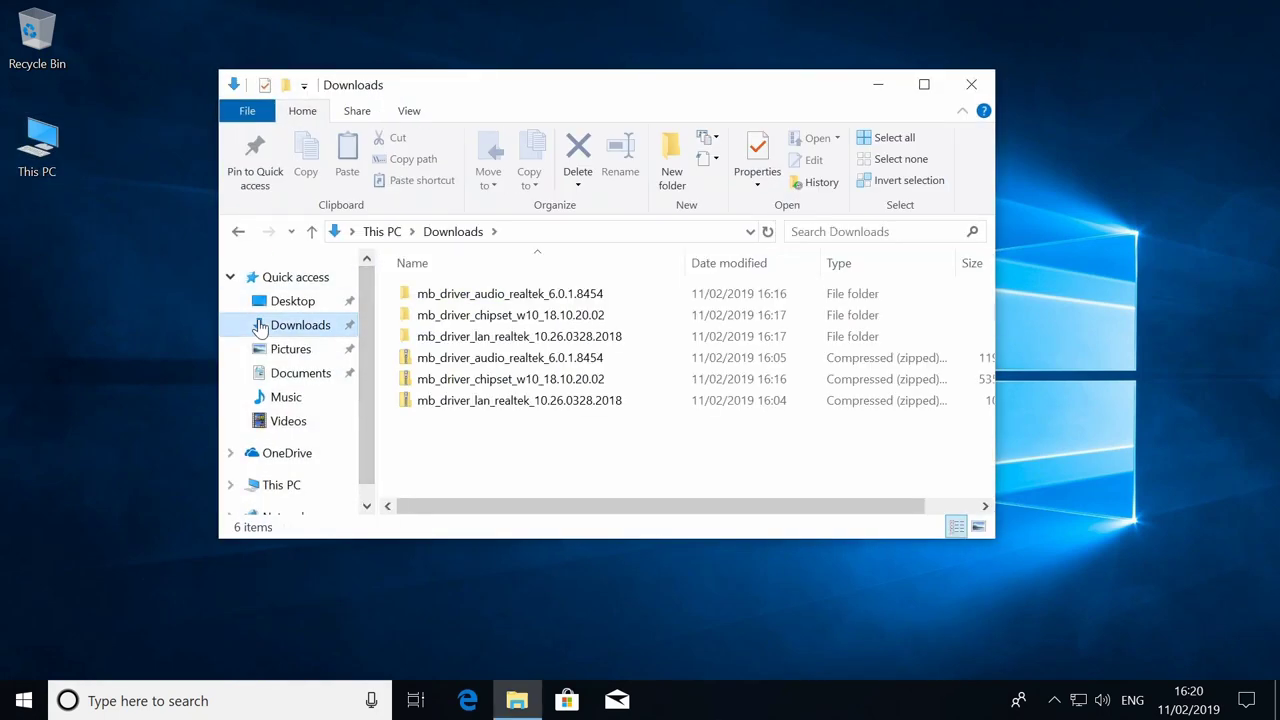
{"action": "double_click", "coordinate": [575, 296]}
{"action": "double_click", "coordinate": [486, 293]}
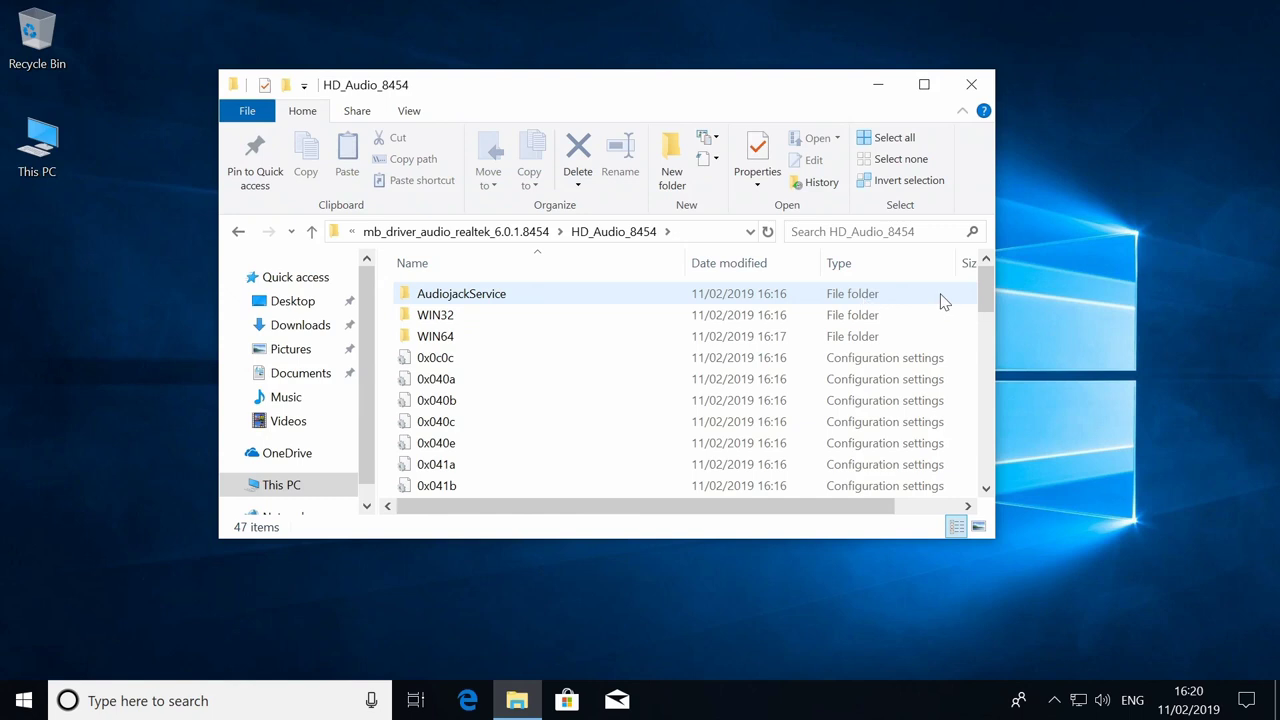
{"action": "left_click_drag", "start_coordinate": [990, 283], "coordinate": [985, 434]}
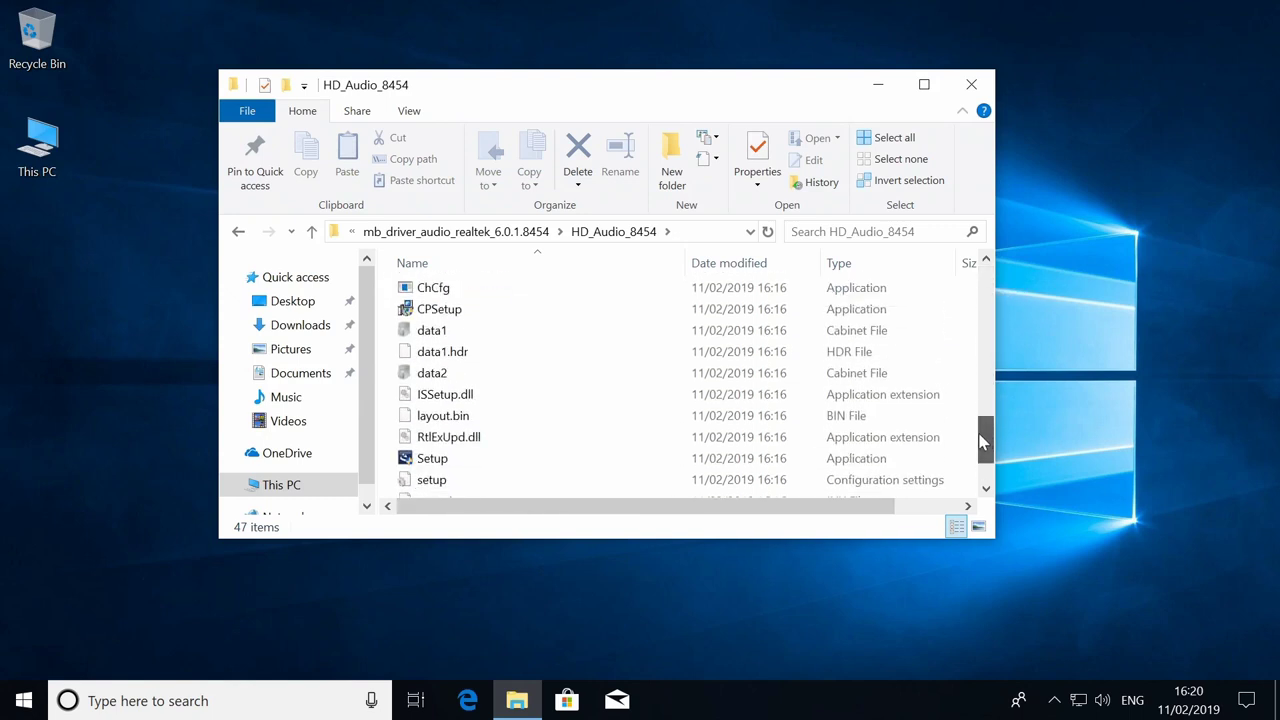
{"action": "double_click", "coordinate": [440, 460]}
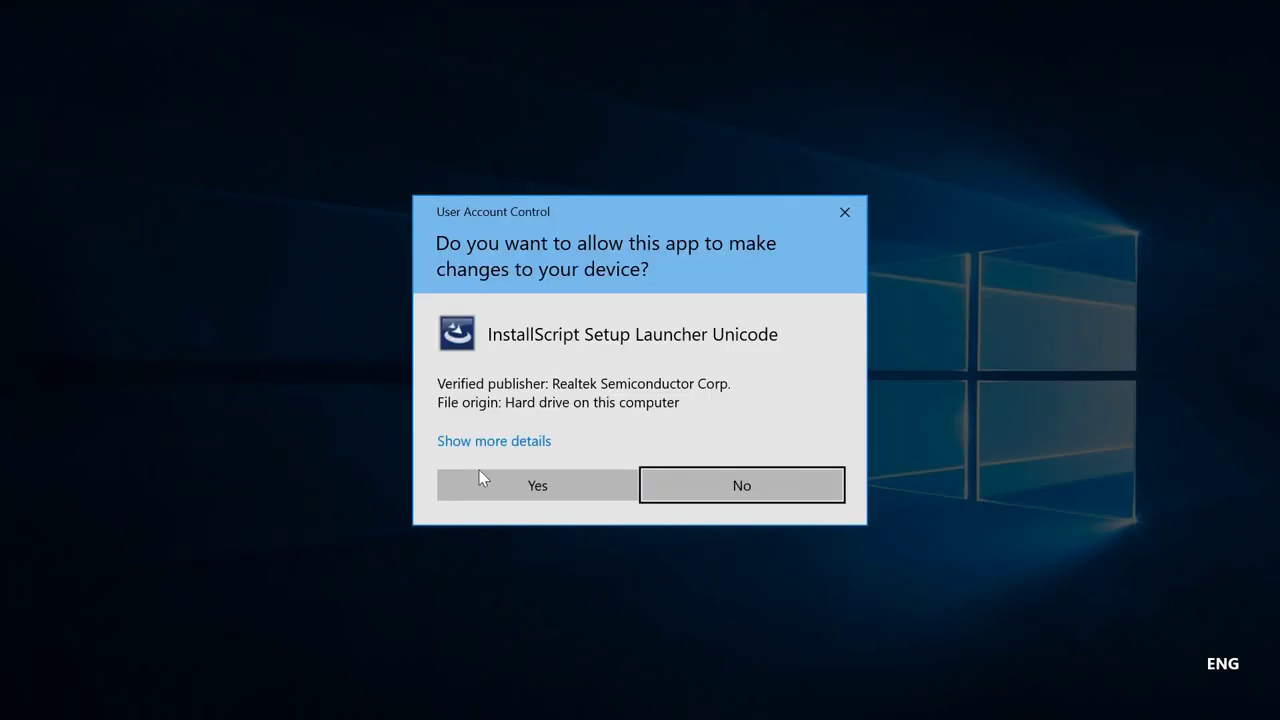
{"action": "left_click", "coordinate": [546, 494]}
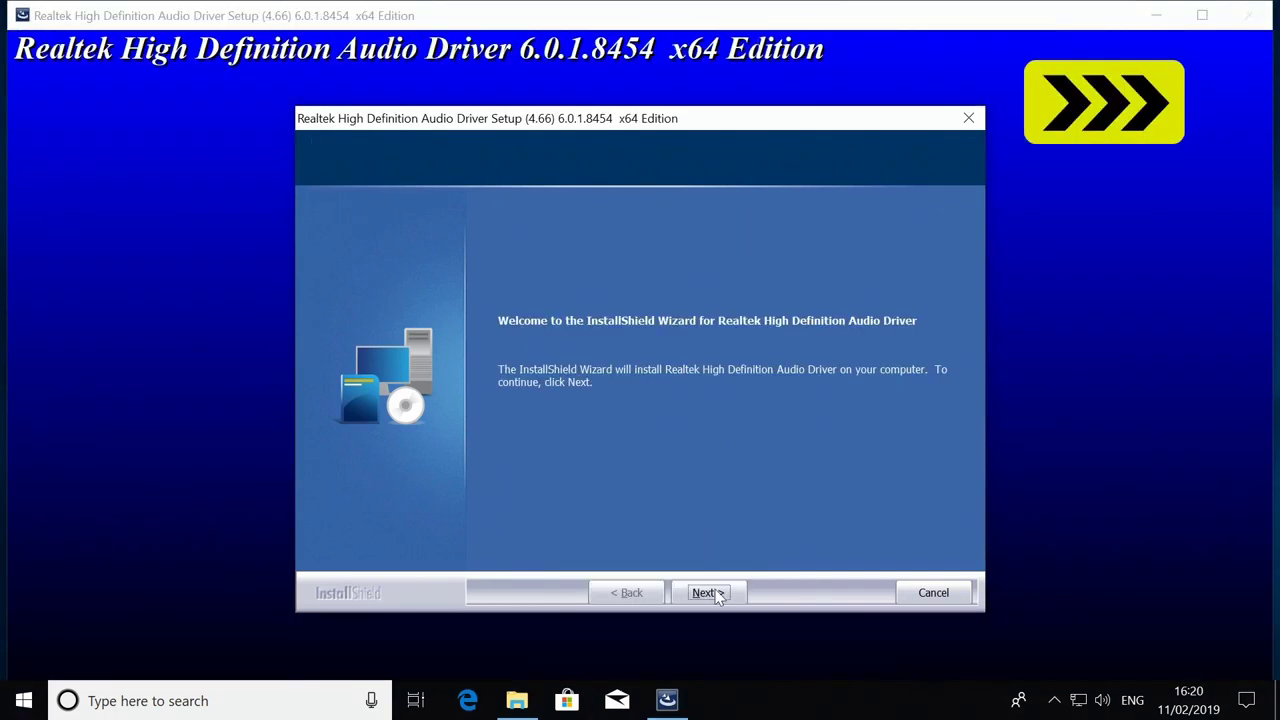
{"action": "left_click", "coordinate": [714, 592]}
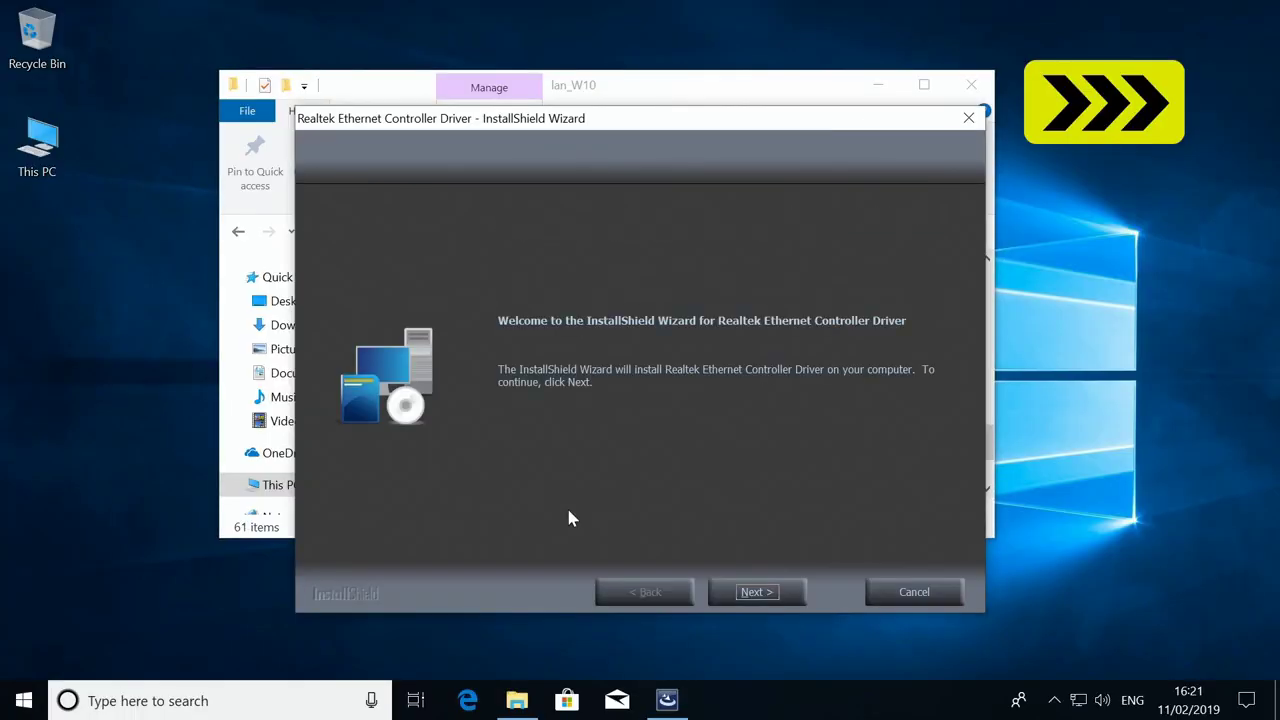
Install the Realtek Ethernet Controller Driver and close the lan_W10 folder window.
{"action": "left_click", "coordinate": [764, 592]}
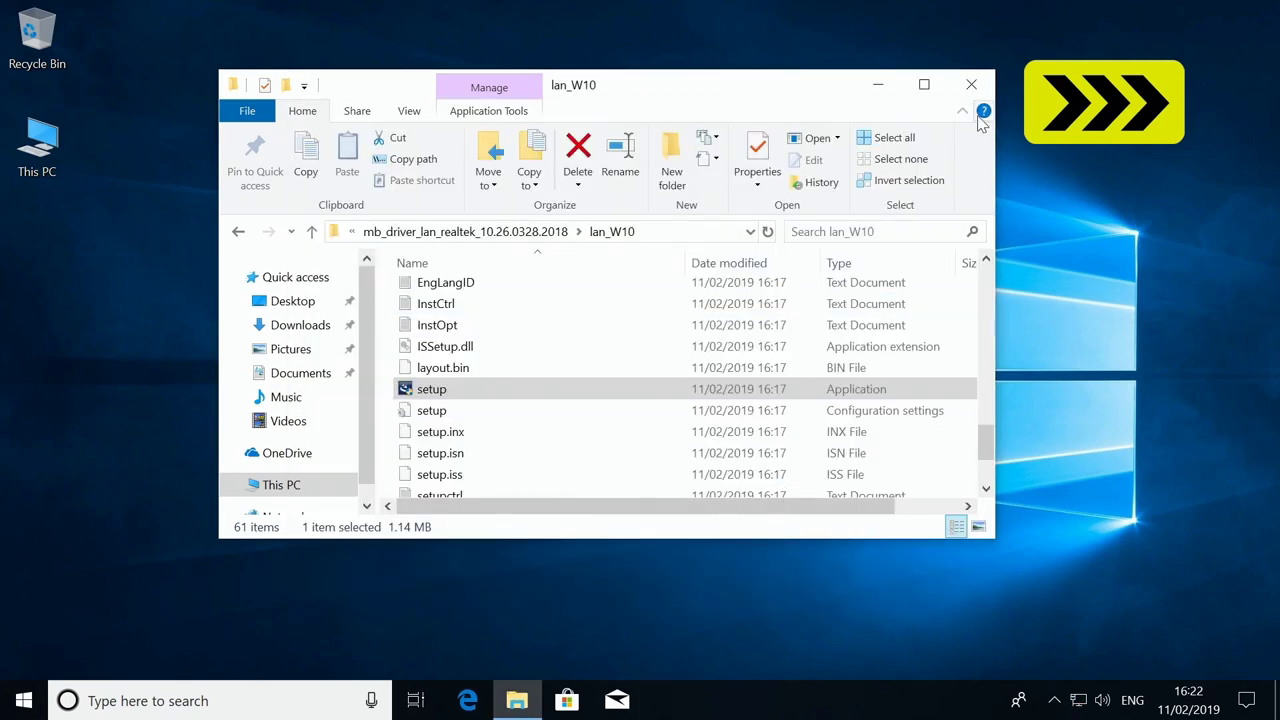
{"action": "left_click", "coordinate": [971, 84]}
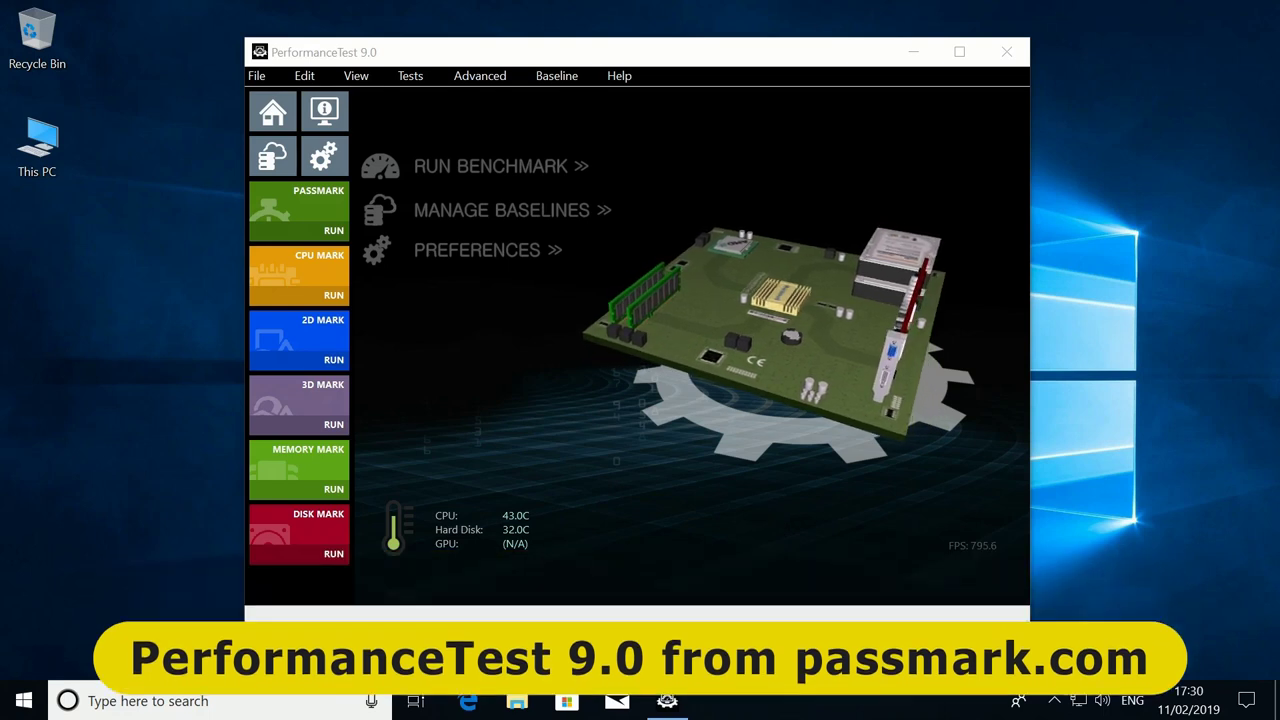
Open Radeon Settings from the system tray icon, review its additional feature preferences and return to the home page.
{"action": "left_click", "coordinate": [1055, 703]}
{"action": "right_click", "coordinate": [1051, 664]}
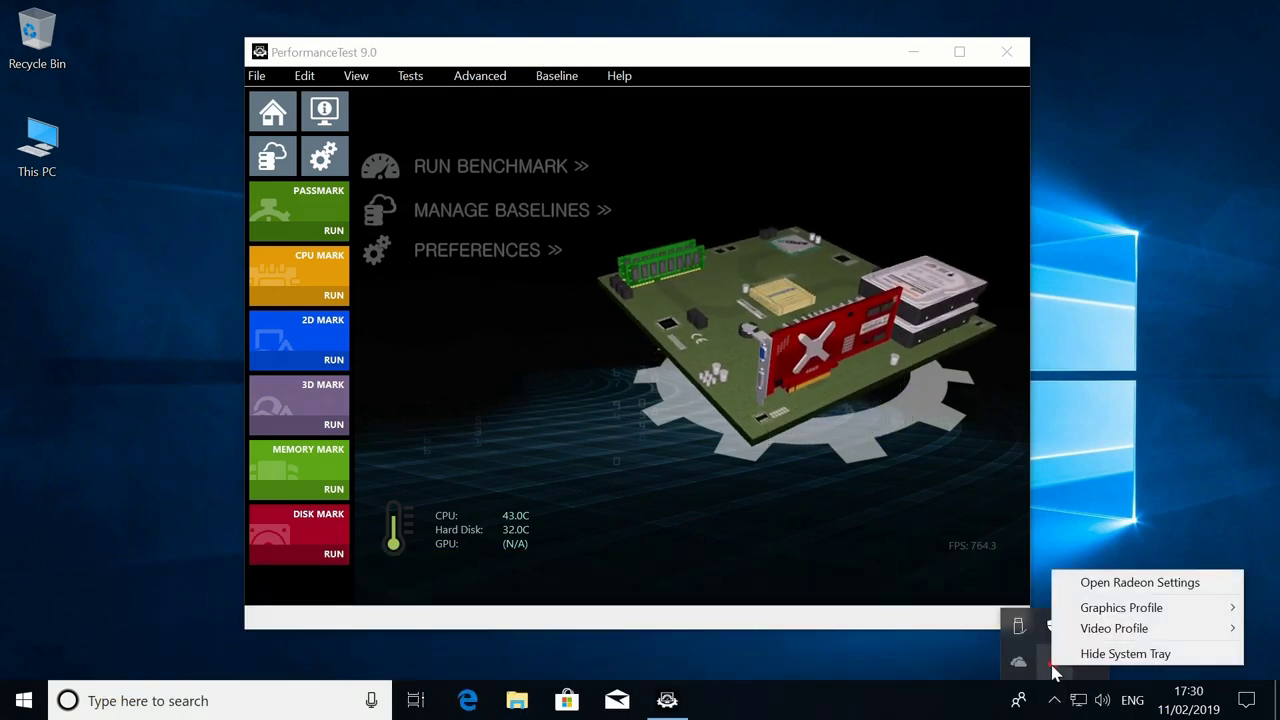
{"action": "left_click", "coordinate": [1132, 583]}
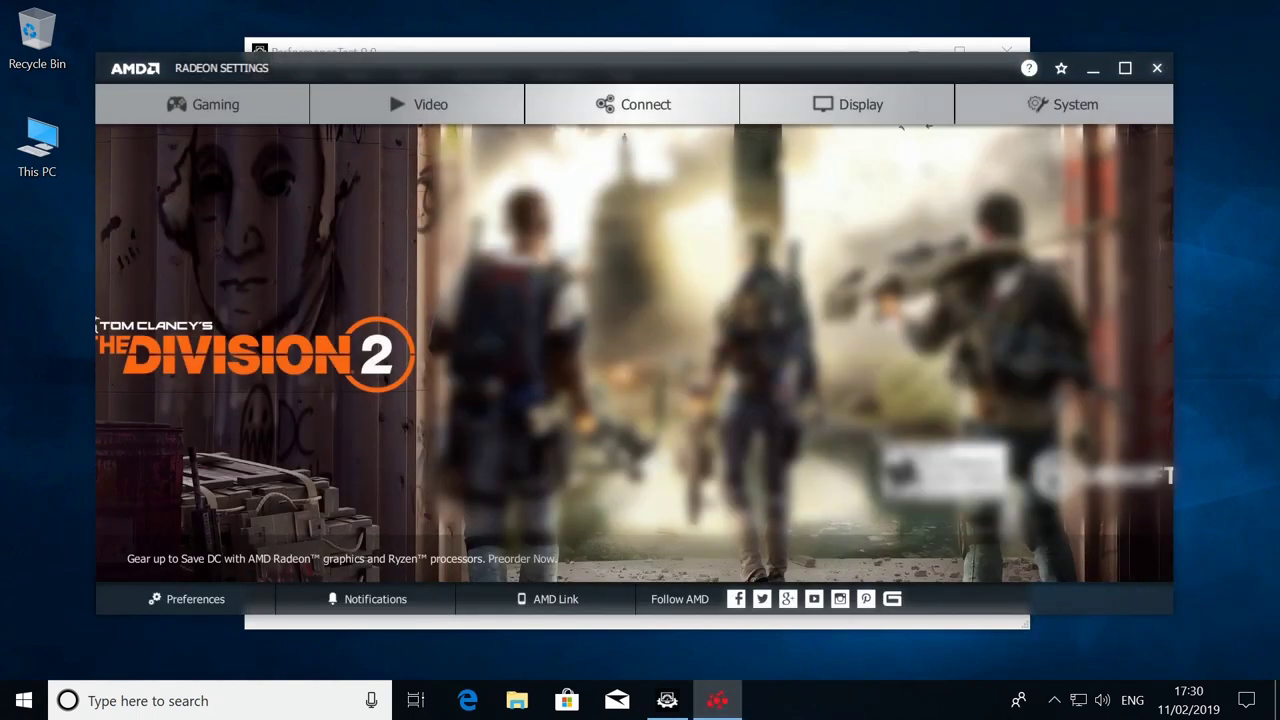
{"action": "left_click", "coordinate": [220, 600]}
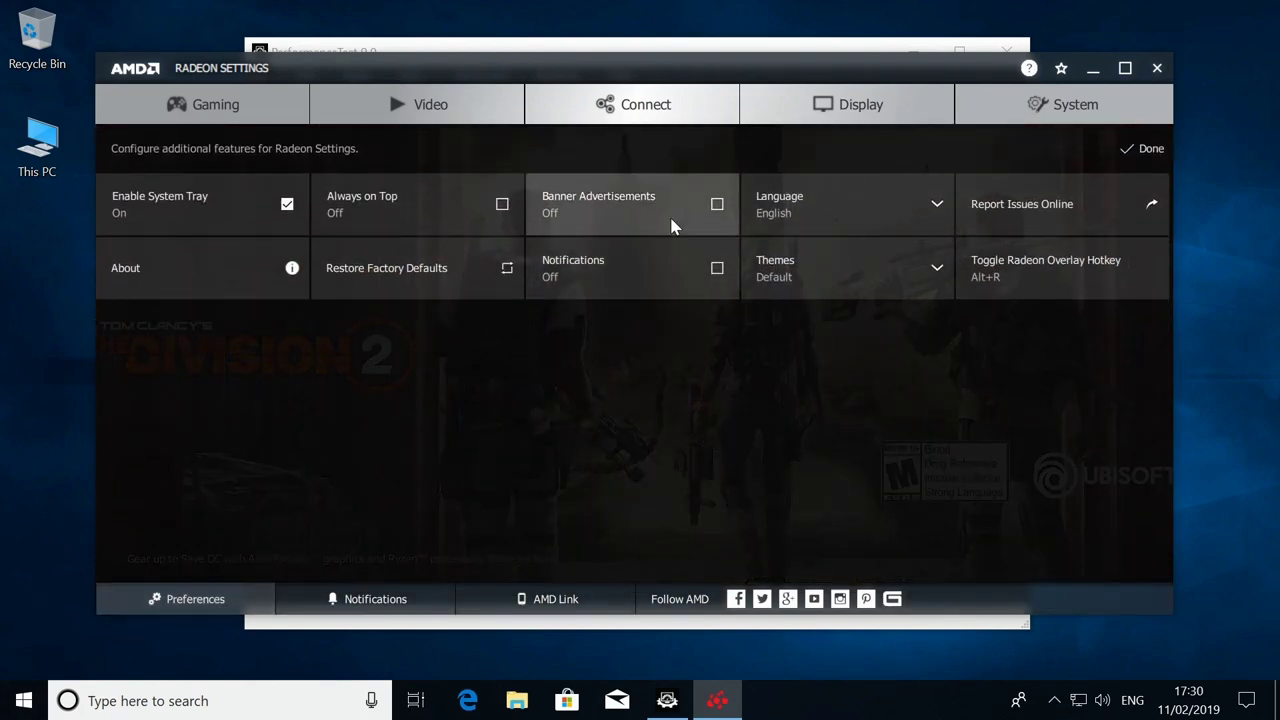
{"action": "left_click", "coordinate": [1136, 150]}
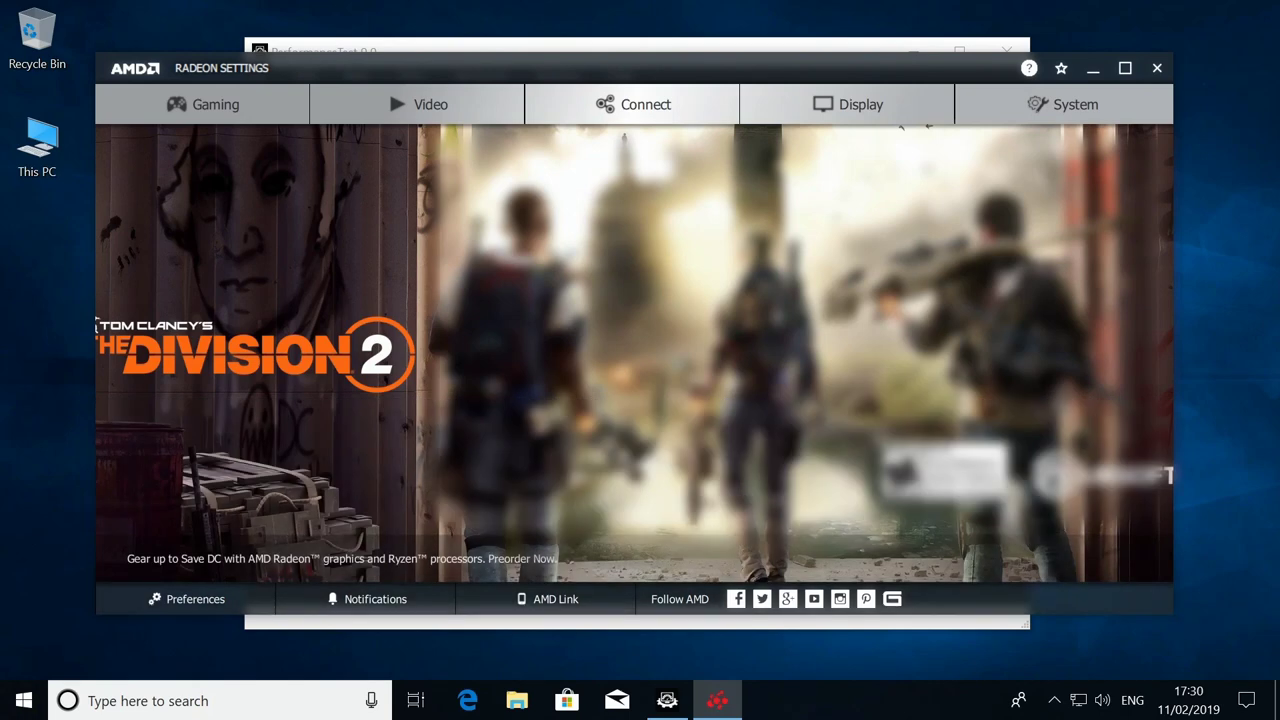
Examine the display settings and the system overview in Radeon Settings, and close it.
{"action": "left_click", "coordinate": [874, 108]}
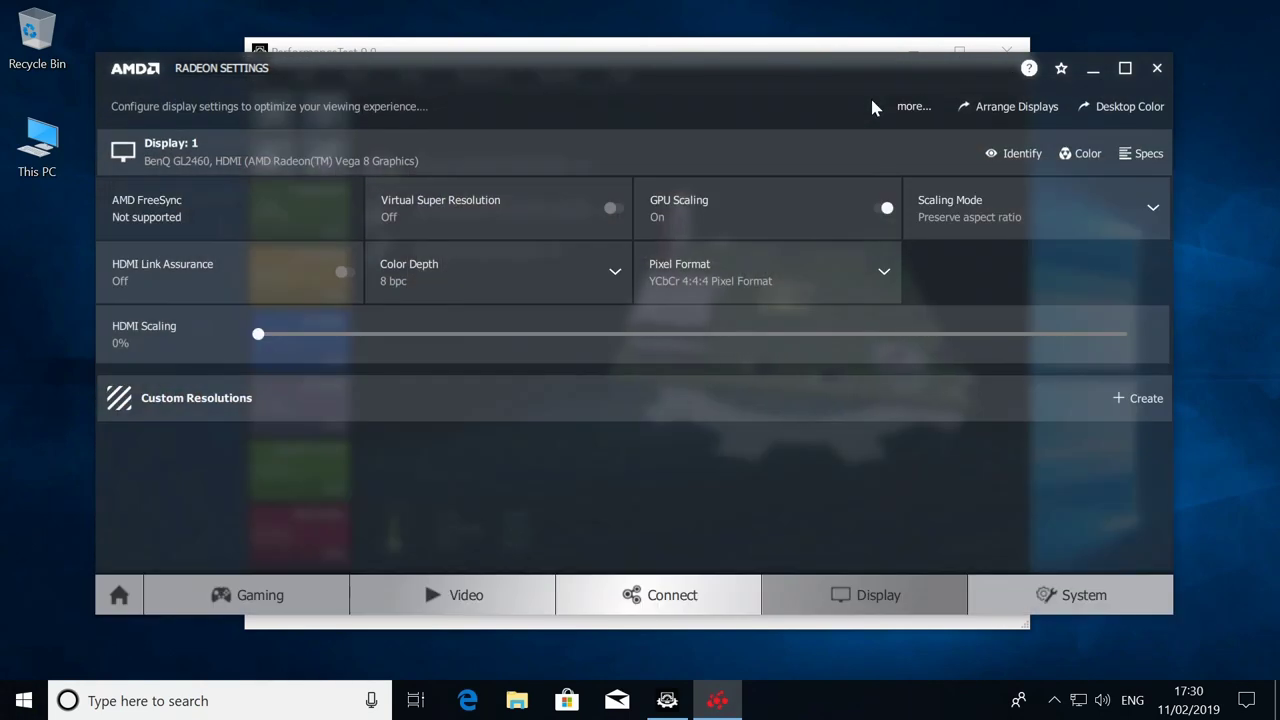
{"action": "left_click", "coordinate": [1066, 609]}
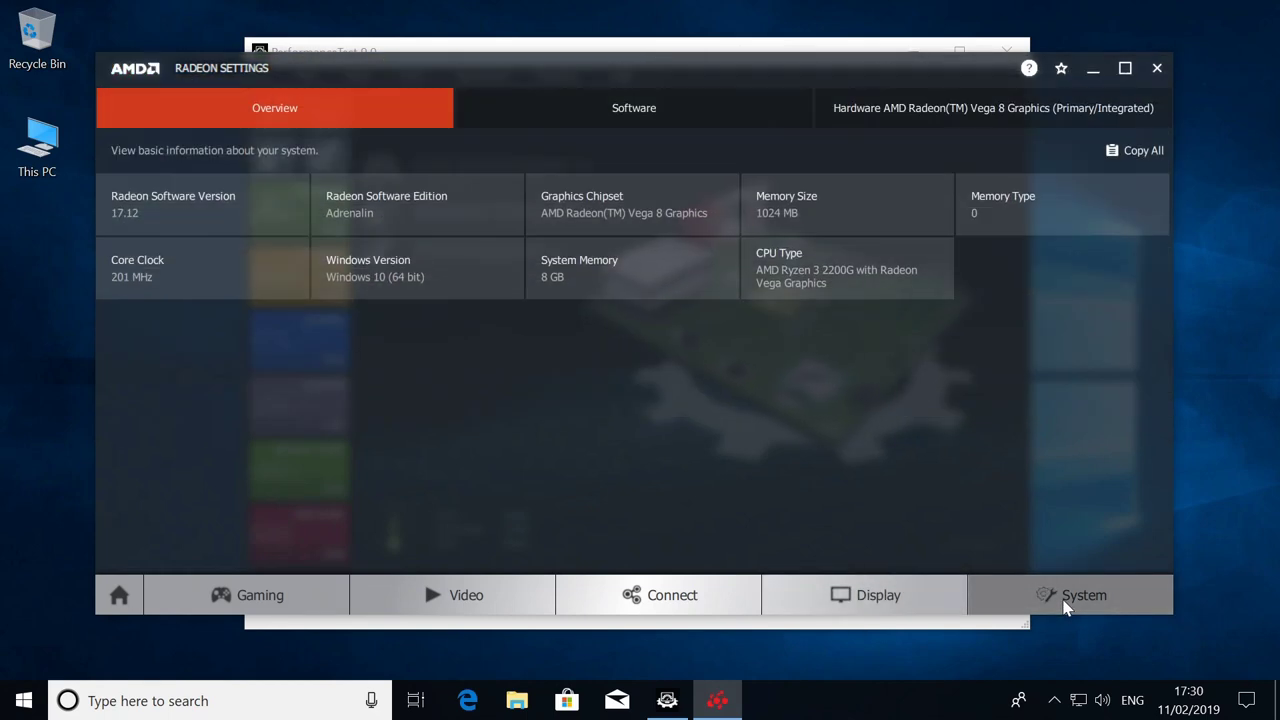
{"action": "left_click", "coordinate": [1157, 67]}
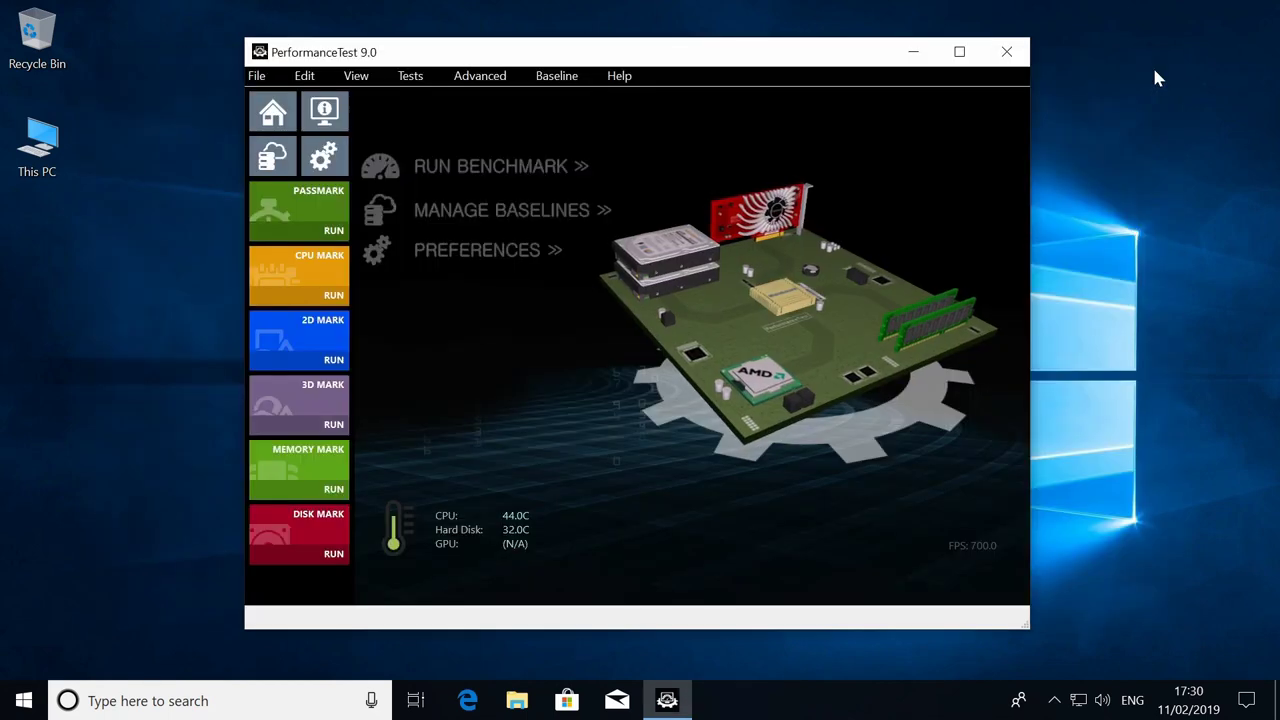
Start the full PassMark Rating benchmark in PerformanceTest and confirm running all the tests.
{"action": "left_click", "coordinate": [330, 232]}
{"action": "left_click", "coordinate": [703, 424]}
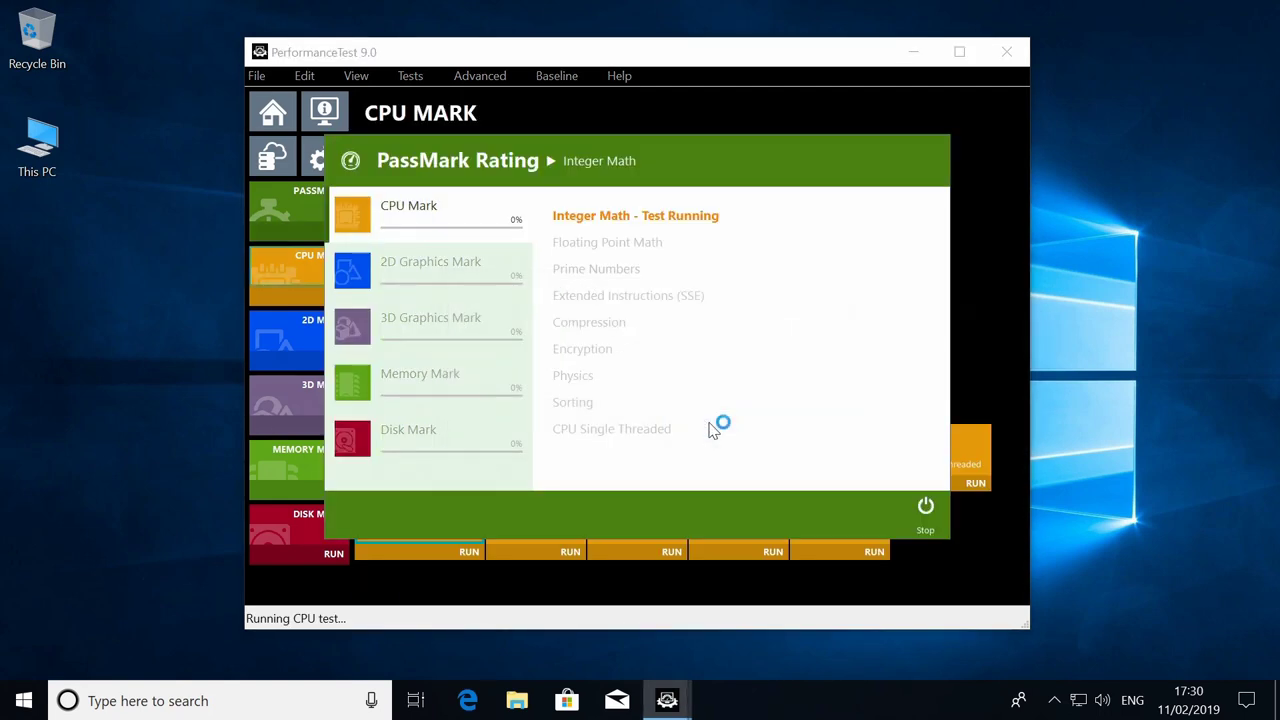